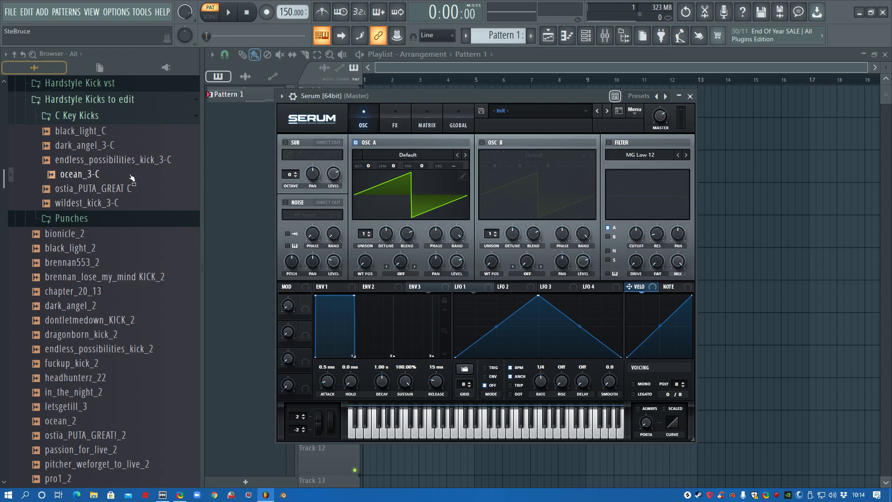
# Audition several C Key Kicks samples in the browser, finishing on ocean_3-C
pyautogui.click(102, 176)
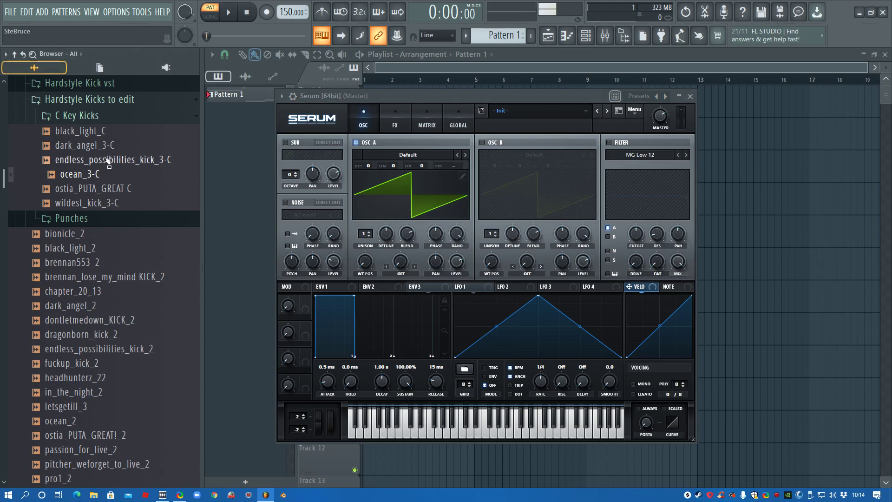
pyautogui.click(107, 159)
pyautogui.click(109, 145)
pyautogui.click(109, 130)
pyautogui.click(106, 159)
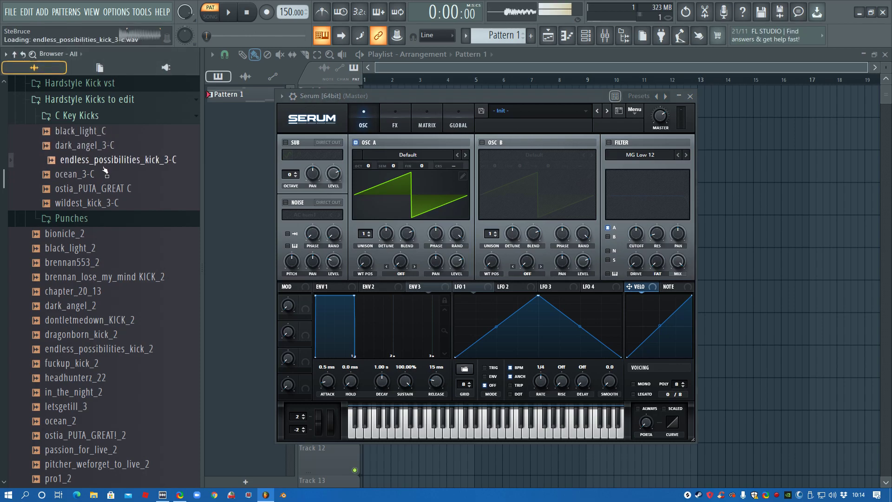
pyautogui.click(105, 174)
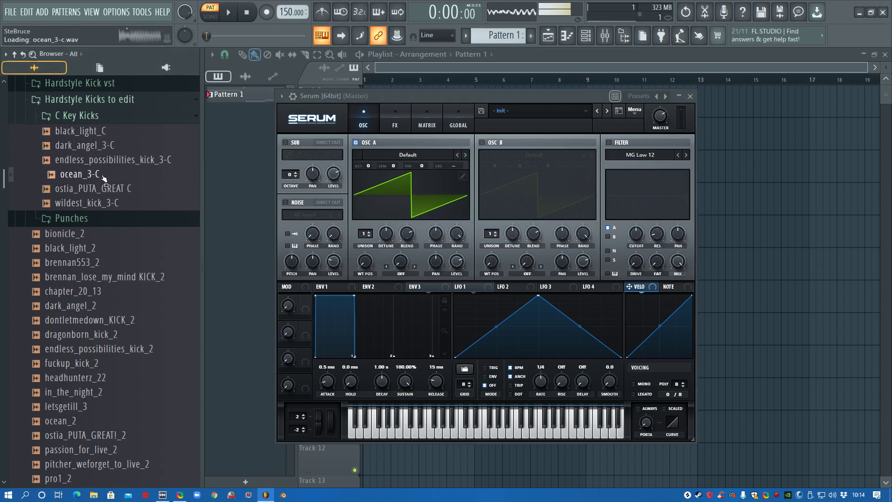
# Enable the Noise oscillator, disable Osc A, and load ocean_3-C into the Noise sample slot
pyautogui.click(285, 203)
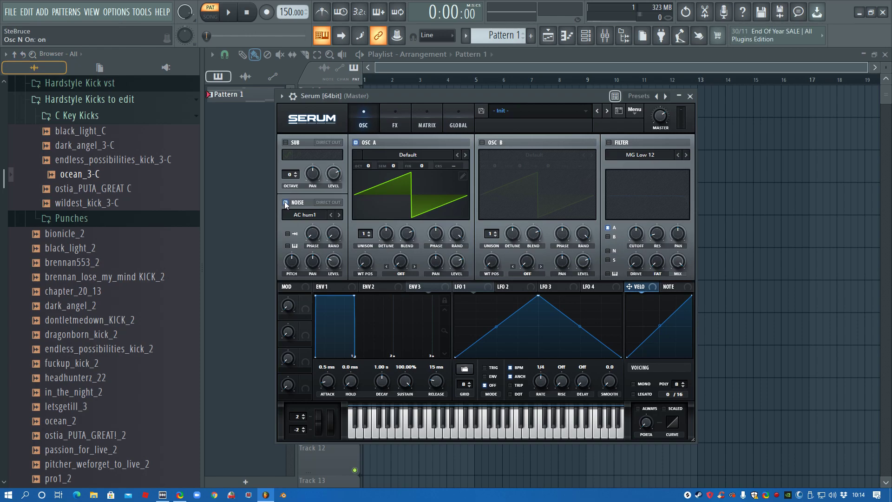
pyautogui.click(108, 174)
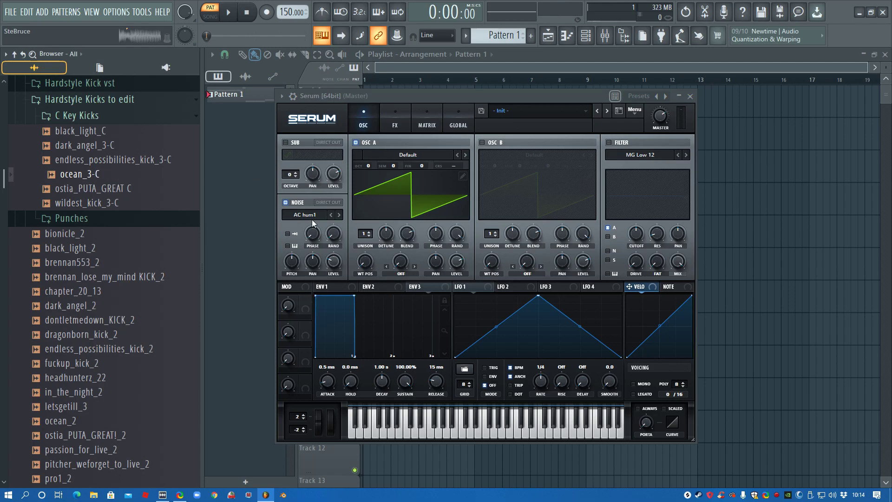
pyautogui.click(285, 202)
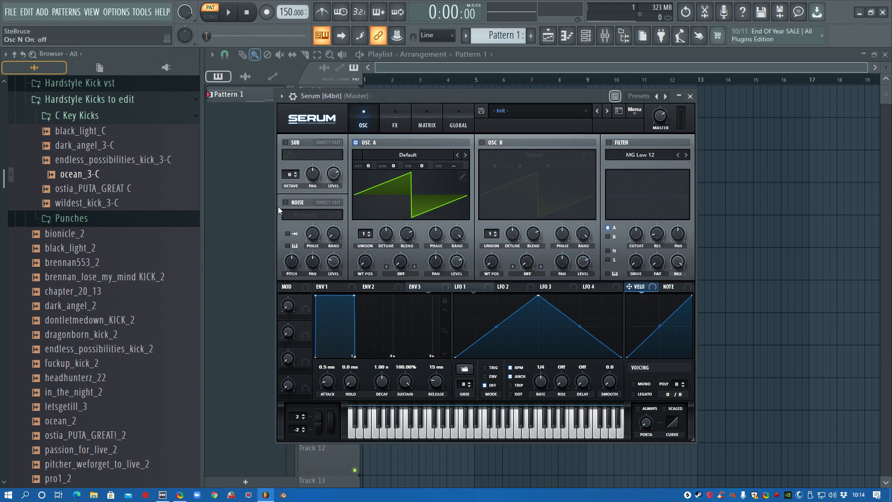
pyautogui.click(286, 203)
pyautogui.click(355, 142)
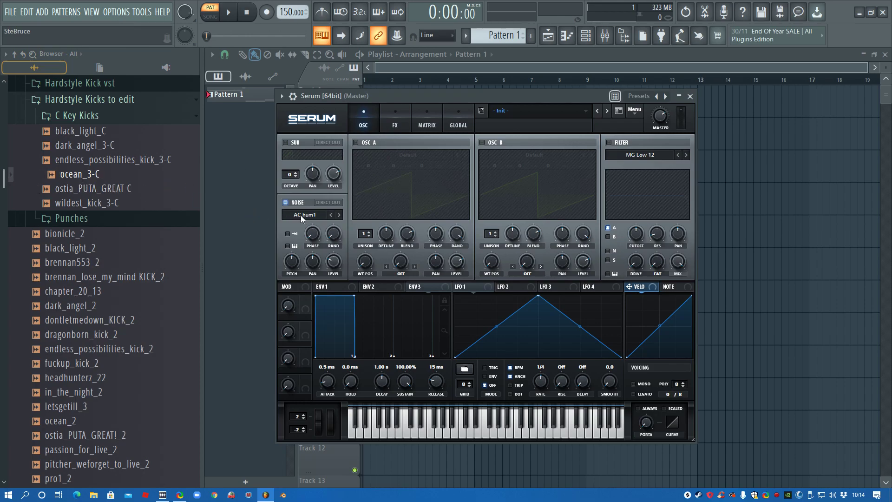
pyautogui.moveTo(94, 175); pyautogui.dragTo(298, 217)
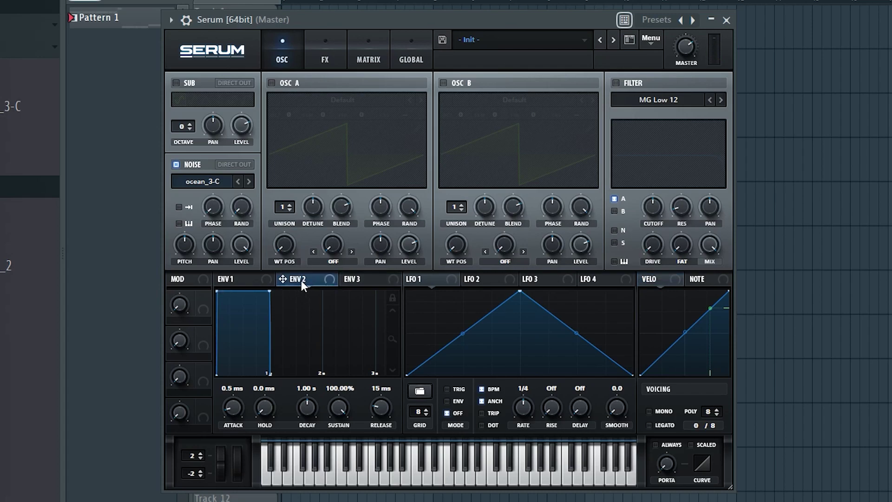
# Route ENV 2 to Noise level with 0% sustain, 160 ms decay and a bent, high-holding curve
pyautogui.moveTo(282, 279); pyautogui.dragTo(241, 248)
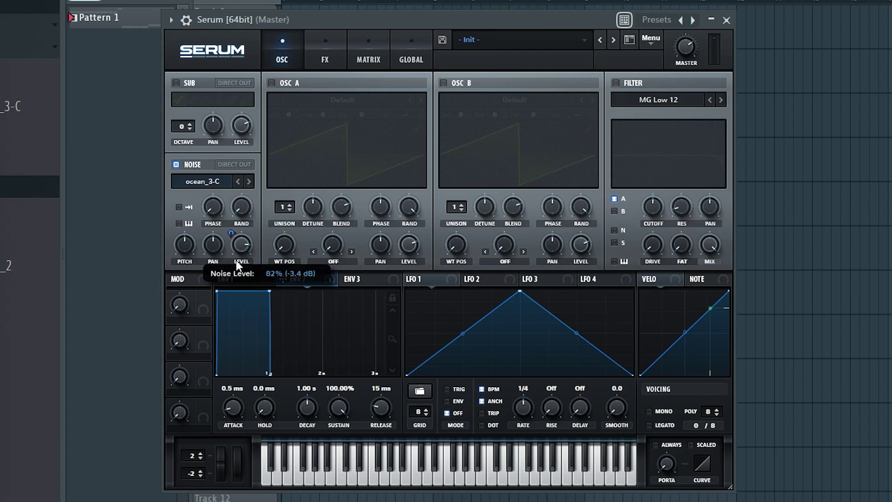
pyautogui.moveTo(231, 233)
pyautogui.mouseDown()
pyautogui.moveTo(229, 204)
pyautogui.moveTo(228, 227)
pyautogui.mouseUp()
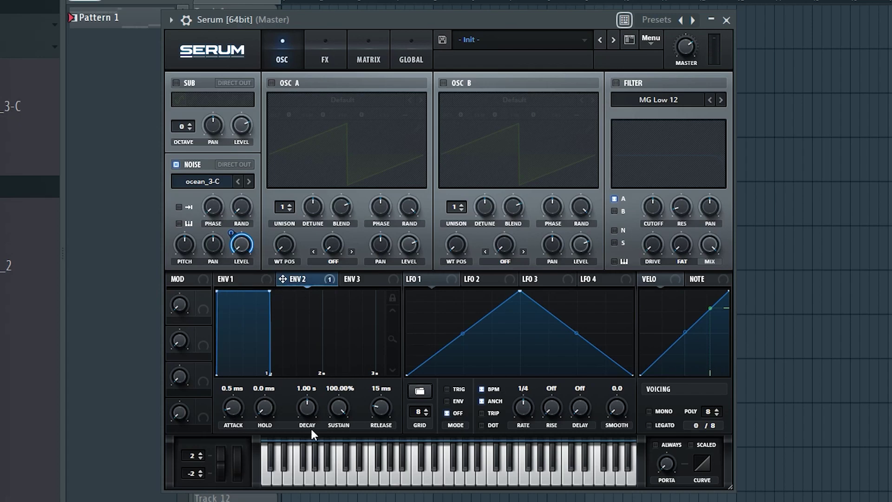
pyautogui.moveTo(335, 413); pyautogui.dragTo(336, 453)
pyautogui.moveTo(309, 406); pyautogui.dragTo(308, 426)
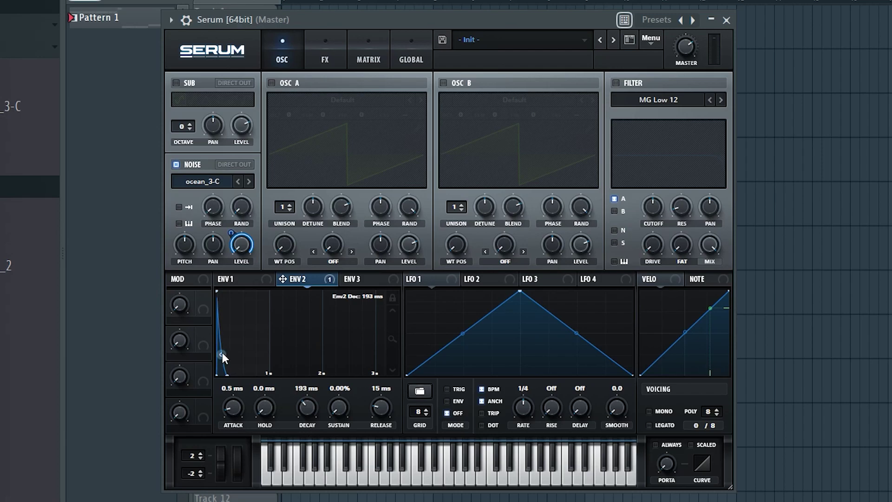
pyautogui.moveTo(222, 356); pyautogui.dragTo(222, 302)
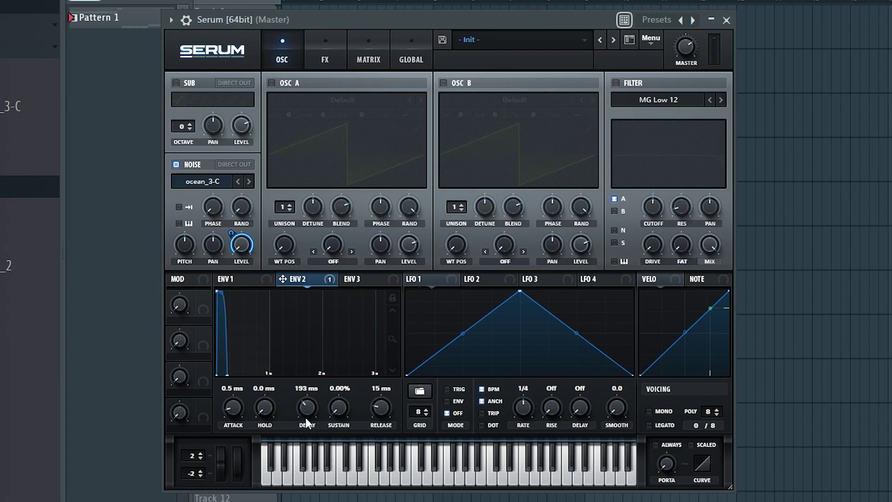
pyautogui.moveTo(307, 406); pyautogui.dragTo(308, 408)
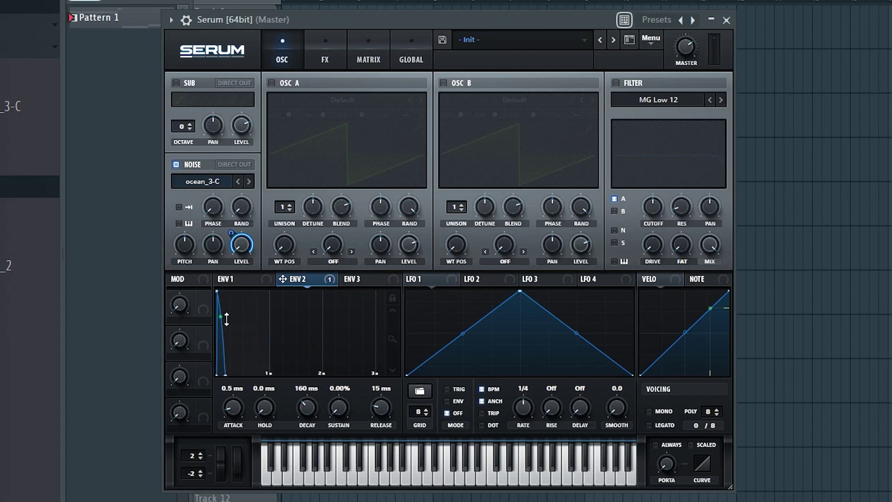
pyautogui.moveTo(235, 293); pyautogui.dragTo(236, 266)
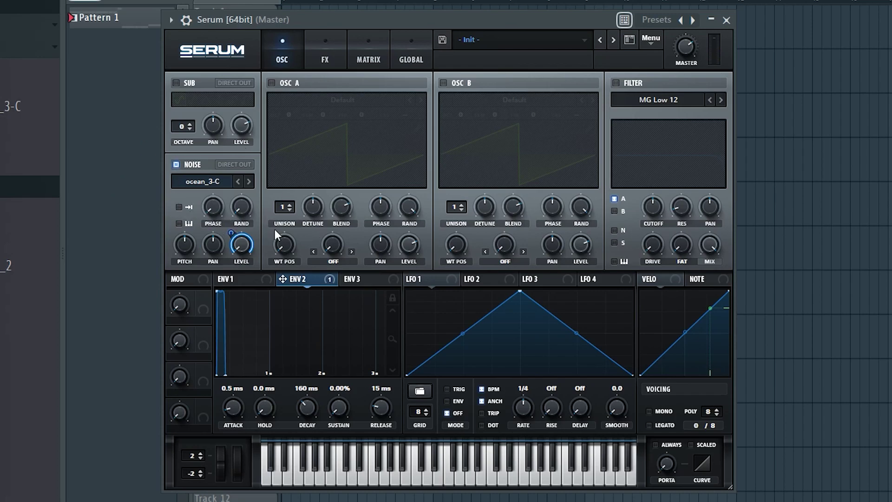
# Turn on Noise keytracking and one-shot playback, then switch the Noise oscillator off
pyautogui.click(179, 223)
pyautogui.click(179, 207)
pyautogui.click(177, 165)
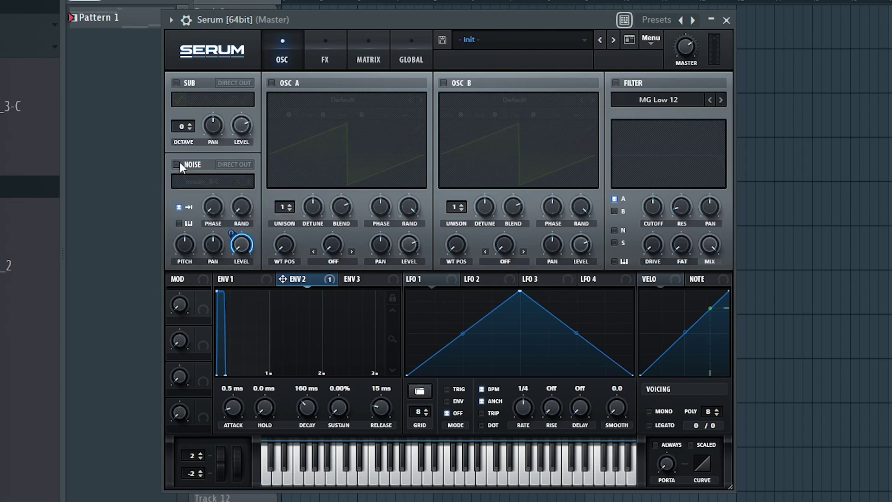
# Enable Osc A, import ocean_3-C as a 26-frame wavetable, and browse its frames in Table Edit
pyautogui.click(272, 83)
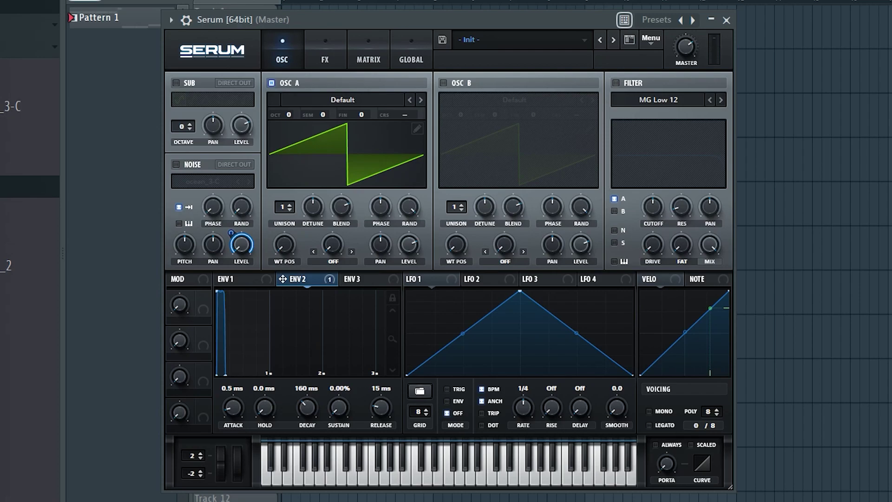
pyautogui.moveTo(18, 106); pyautogui.dragTo(339, 160)
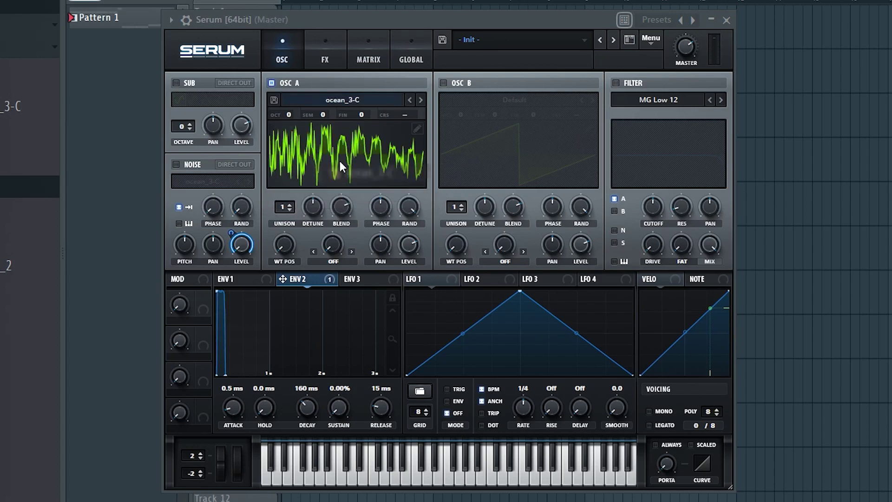
pyautogui.click(418, 129)
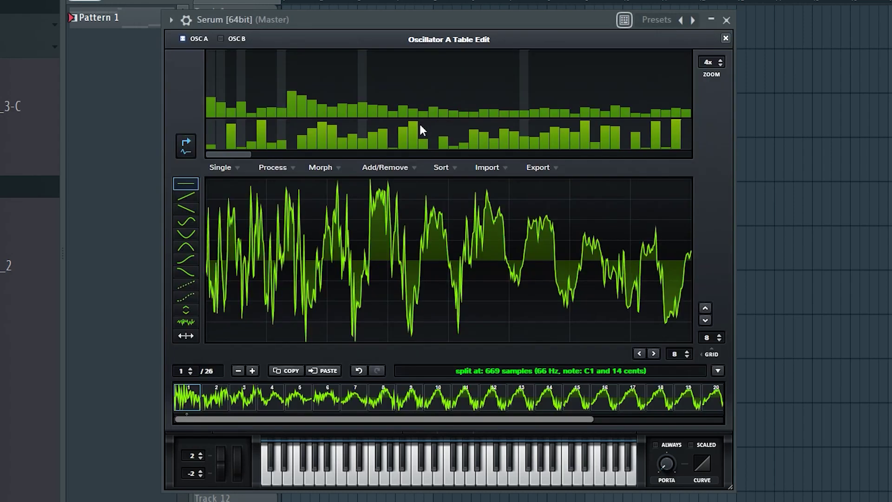
pyautogui.click(216, 401)
pyautogui.click(242, 400)
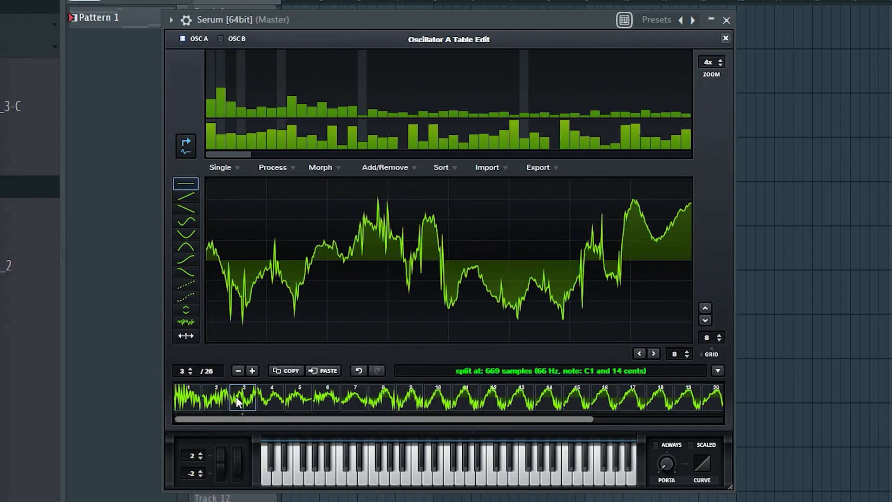
pyautogui.click(267, 397)
pyautogui.click(303, 393)
pyautogui.click(576, 394)
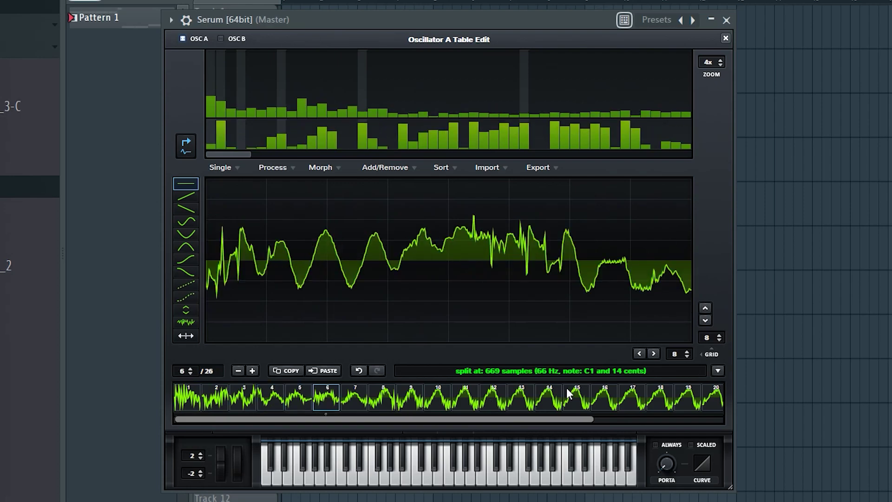
pyautogui.click(662, 395)
pyautogui.click(201, 387)
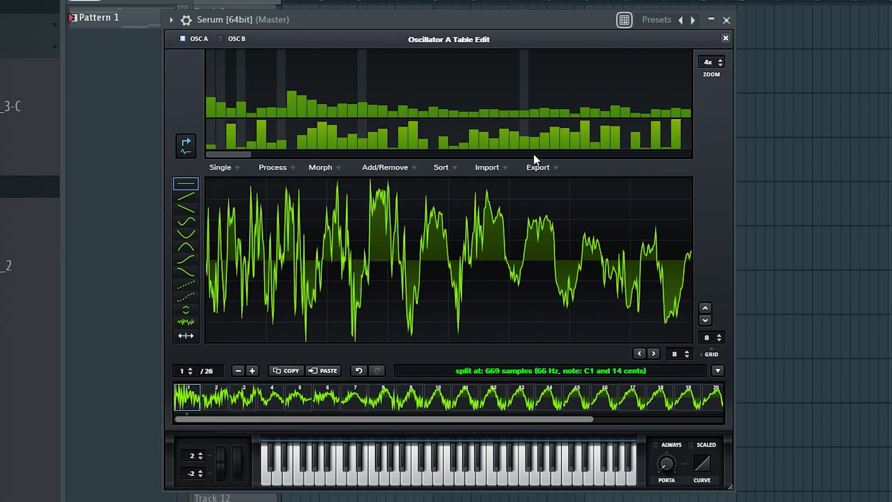
pyautogui.click(726, 38)
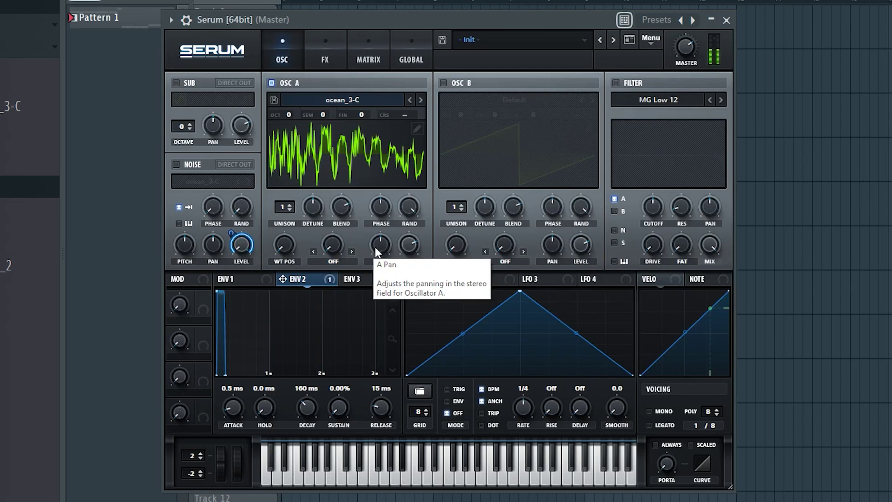
pyautogui.click(412, 126)
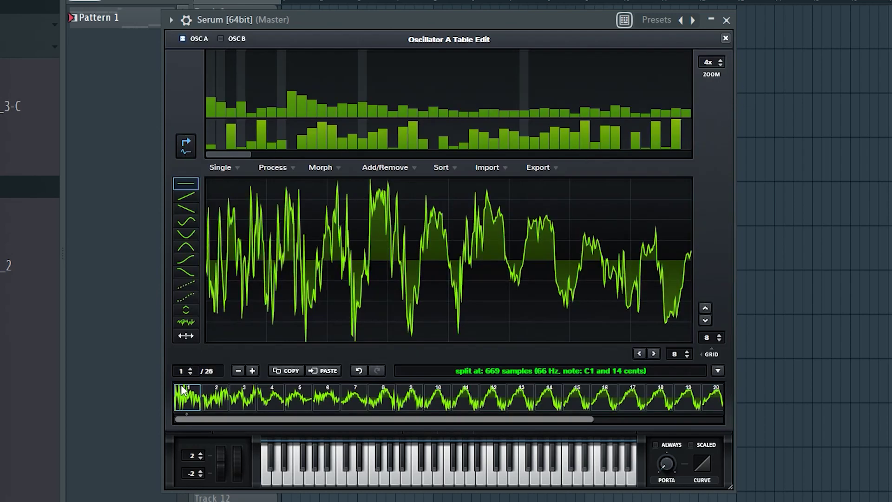
# Set Osc A wavetable position to 6, make LFO 1 a rising ramp, and drop Osc A to octave -2
pyautogui.click(725, 38)
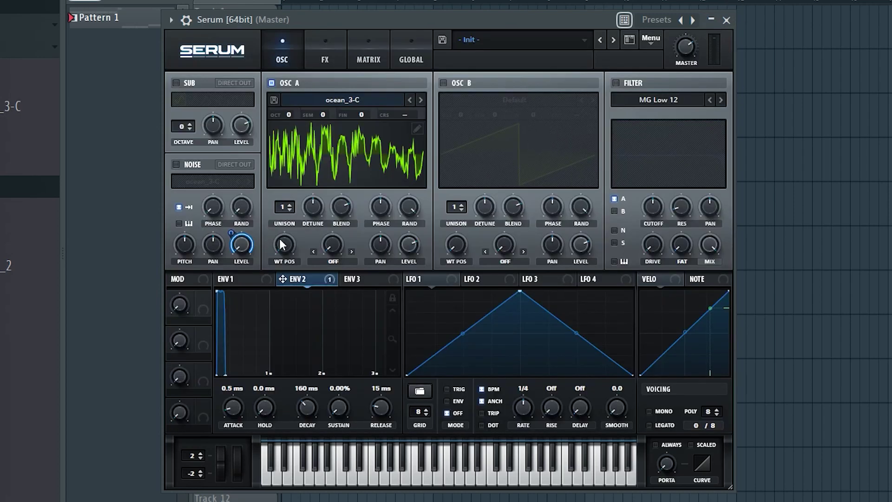
pyautogui.moveTo(284, 247); pyautogui.dragTo(317, 332)
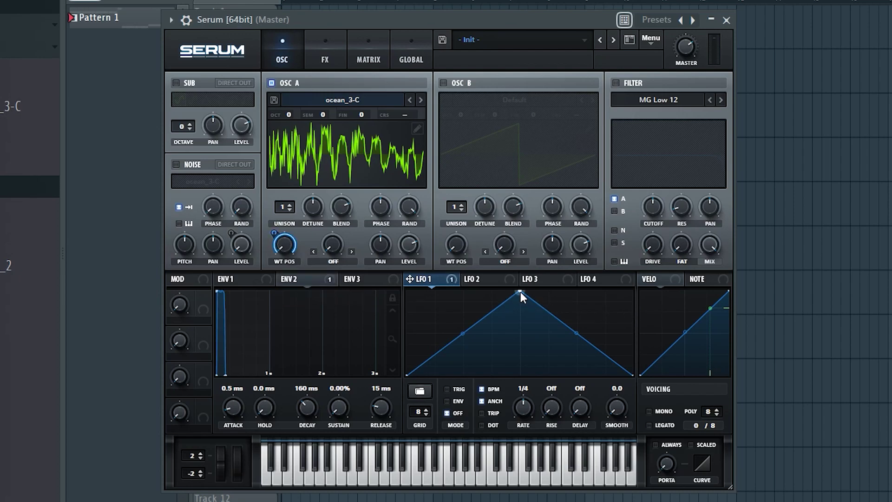
pyautogui.moveTo(521, 292); pyautogui.dragTo(639, 257)
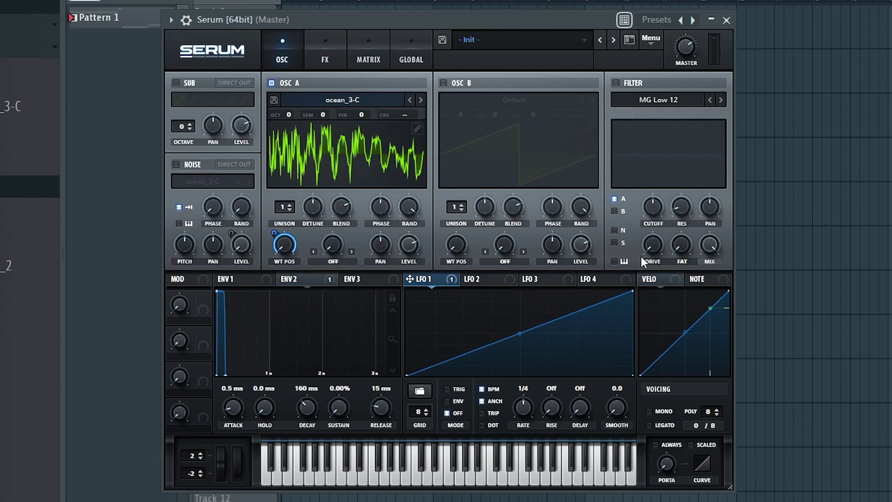
pyautogui.press('space')
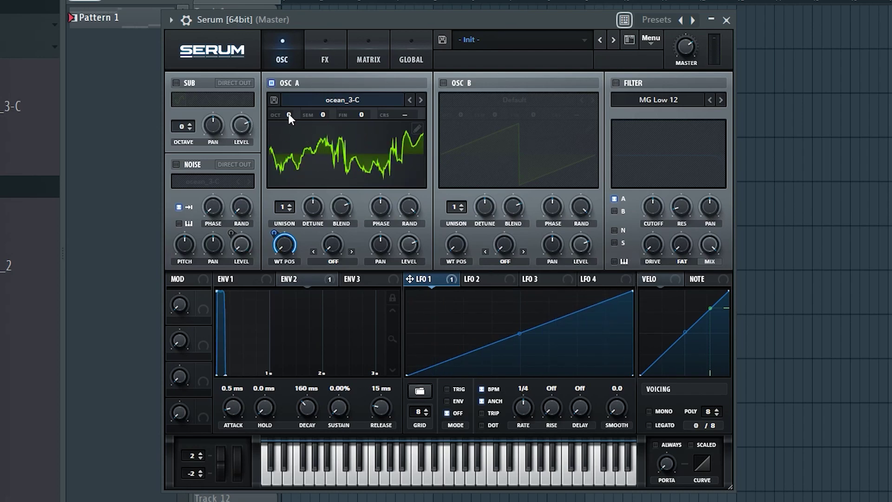
pyautogui.moveTo(288, 119)
pyautogui.moveTo(286, 138); pyautogui.dragTo(288, 149)
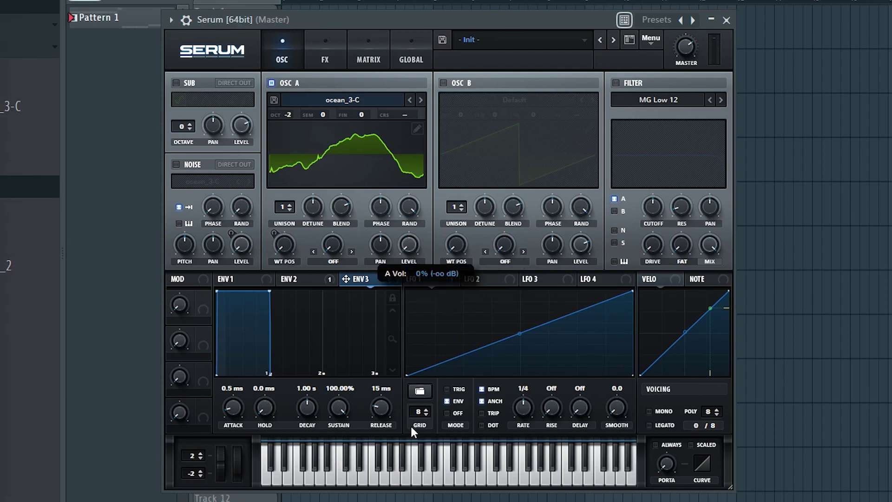
# Modulate Osc A level with ENV3 using a 161 ms attack fade-in, then re-enable Noise
pyautogui.moveTo(348, 279); pyautogui.dragTo(388, 254)
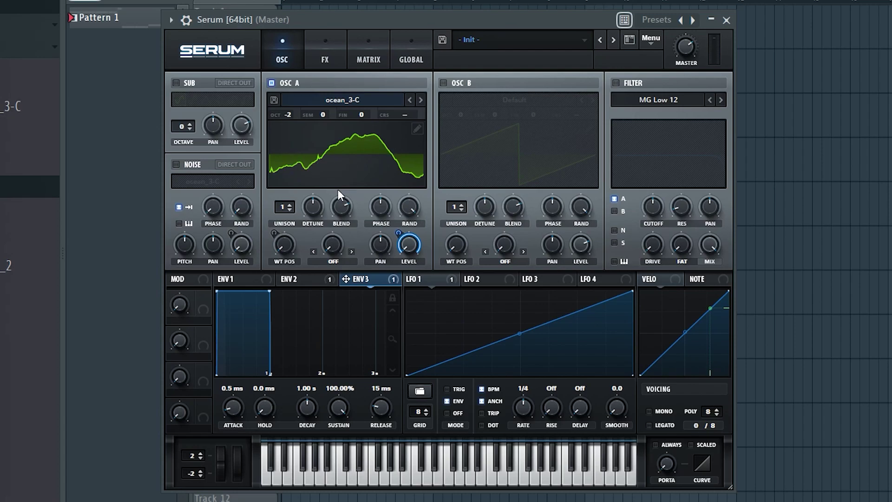
pyautogui.click(298, 280)
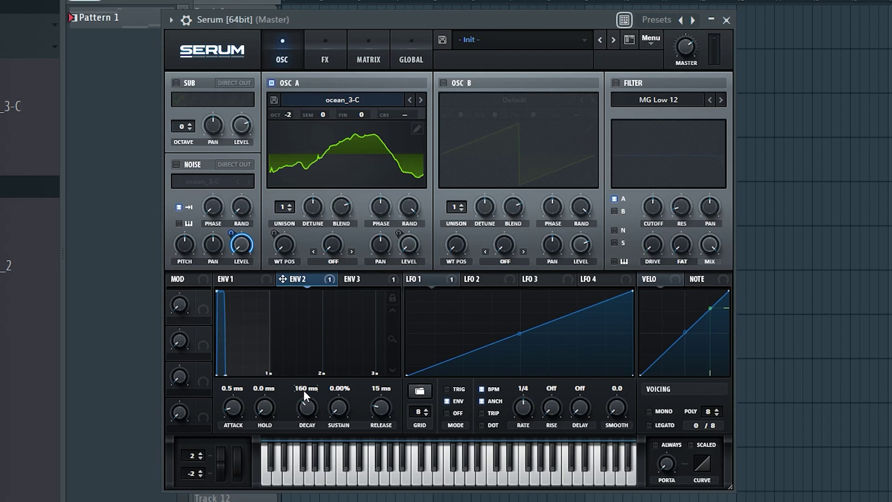
pyautogui.click(370, 278)
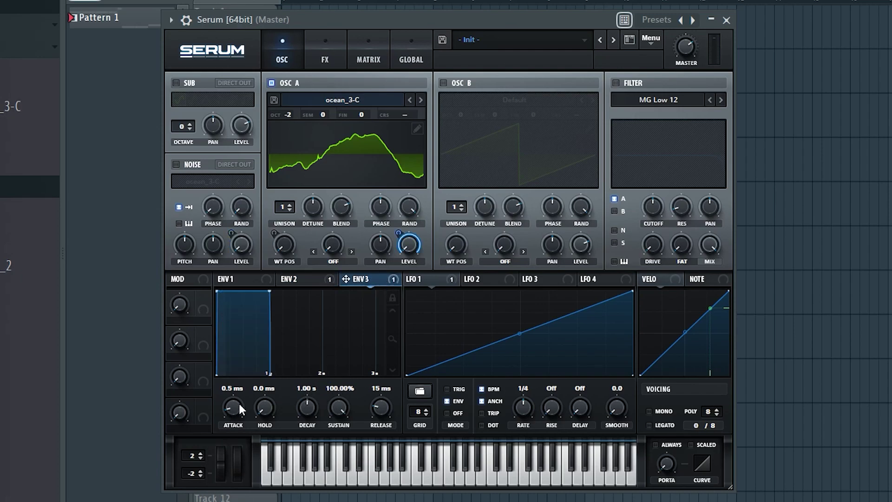
pyautogui.moveTo(237, 396); pyautogui.dragTo(233, 363)
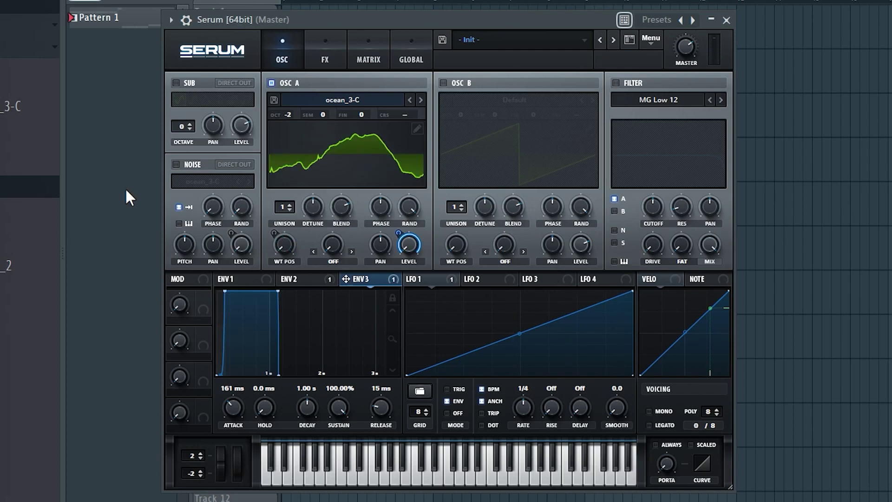
pyautogui.click(173, 164)
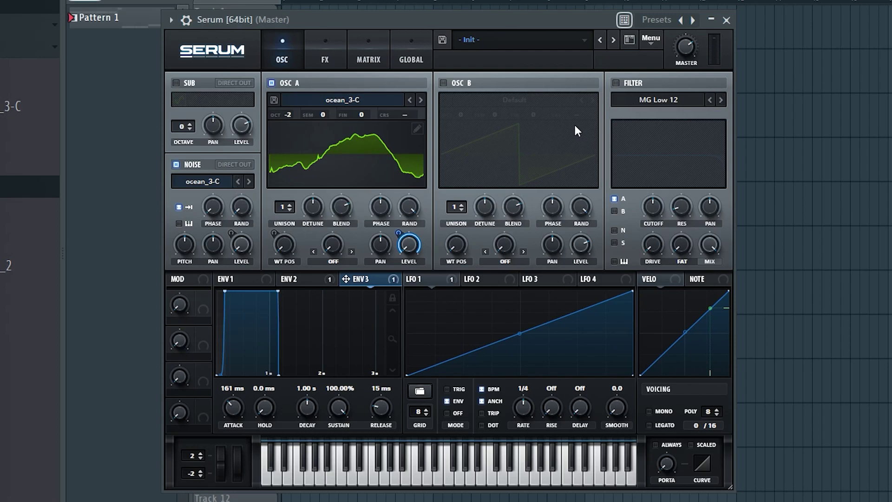
# Enable the MG Low 12 filter on Osc A and Noise, raise drive, adjust fat, cutoff at 22050 Hz
pyautogui.click(615, 83)
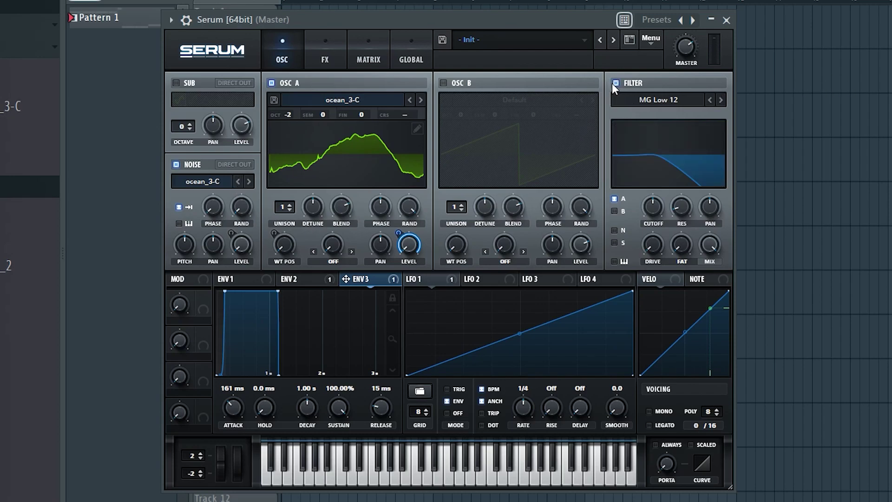
pyautogui.moveTo(647, 213); pyautogui.dragTo(652, 186)
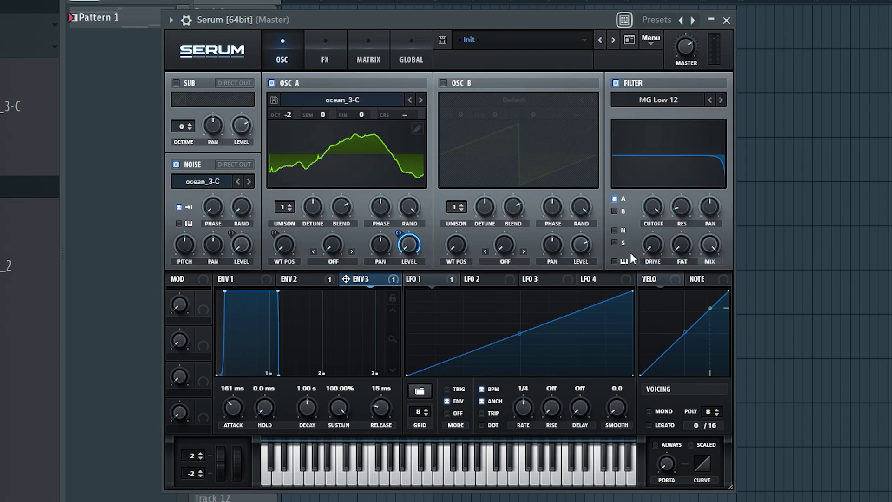
pyautogui.click(615, 199)
pyautogui.moveTo(654, 247); pyautogui.dragTo(655, 214)
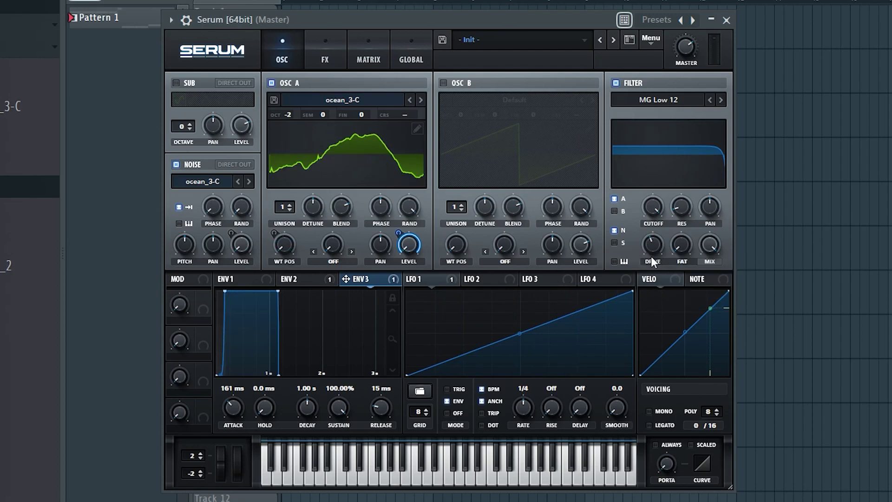
pyautogui.moveTo(654, 248); pyautogui.dragTo(652, 270)
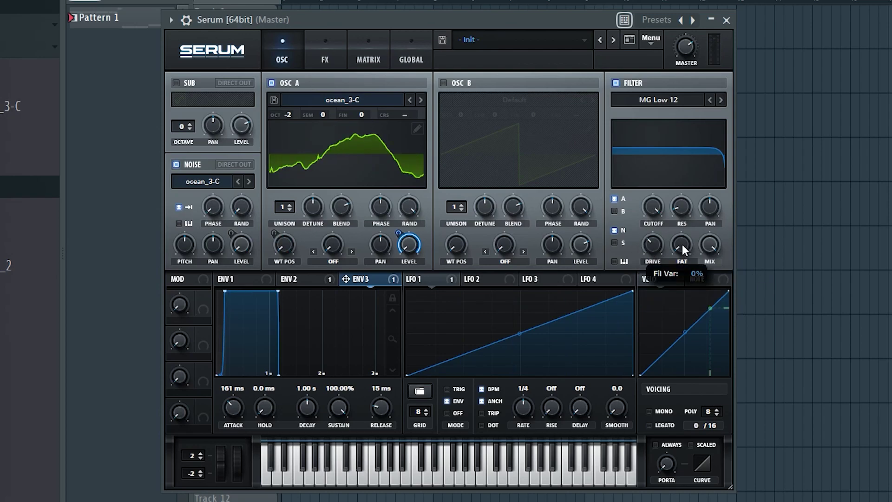
pyautogui.moveTo(682, 244); pyautogui.dragTo(678, 222)
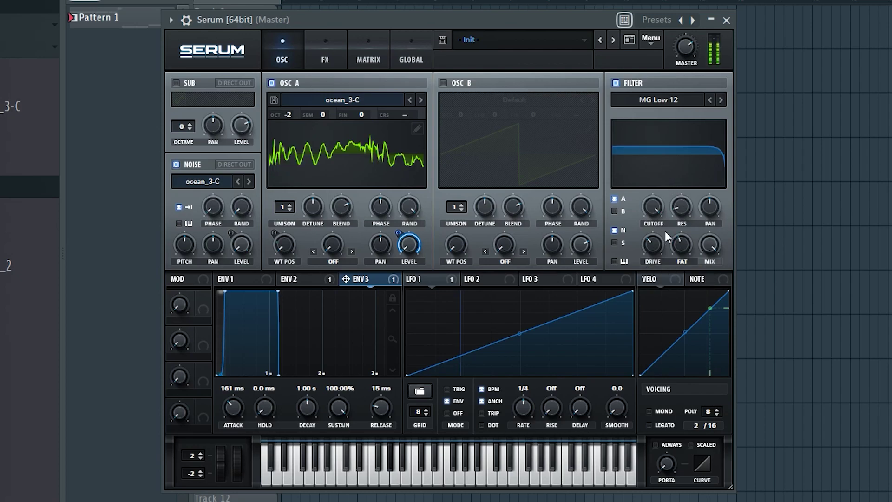
pyautogui.moveTo(684, 244); pyautogui.dragTo(679, 269)
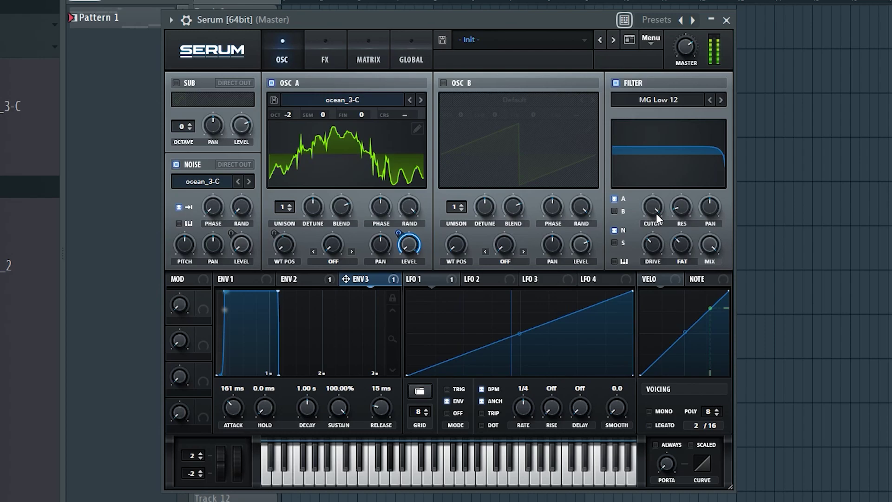
pyautogui.moveTo(654, 215); pyautogui.dragTo(654, 196)
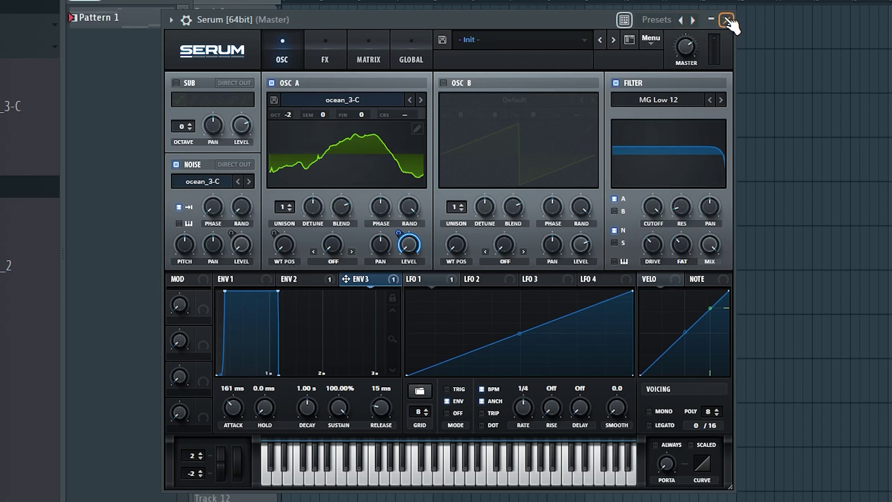
# Close Serum, play and stop the Channel rack pattern to hear the kick, then reopen Serum
pyautogui.click(727, 20)
pyautogui.press('F6')
pyautogui.press('space')
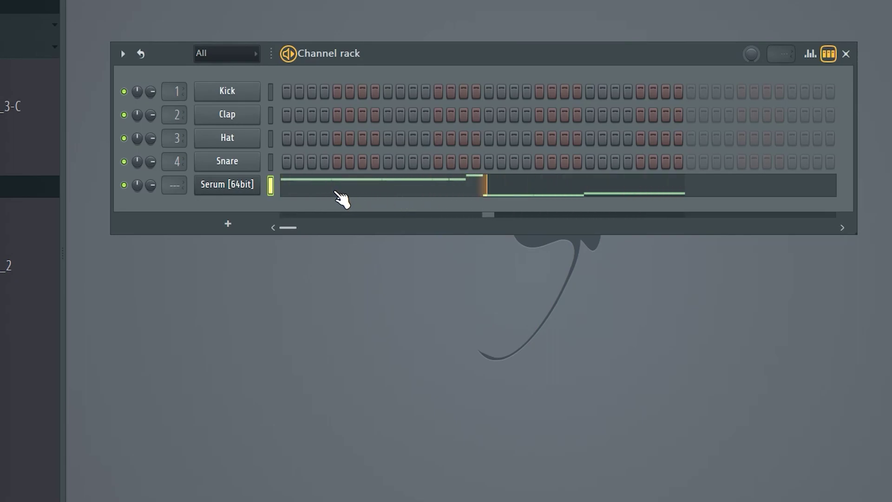
pyautogui.press('space')
pyautogui.click(240, 185)
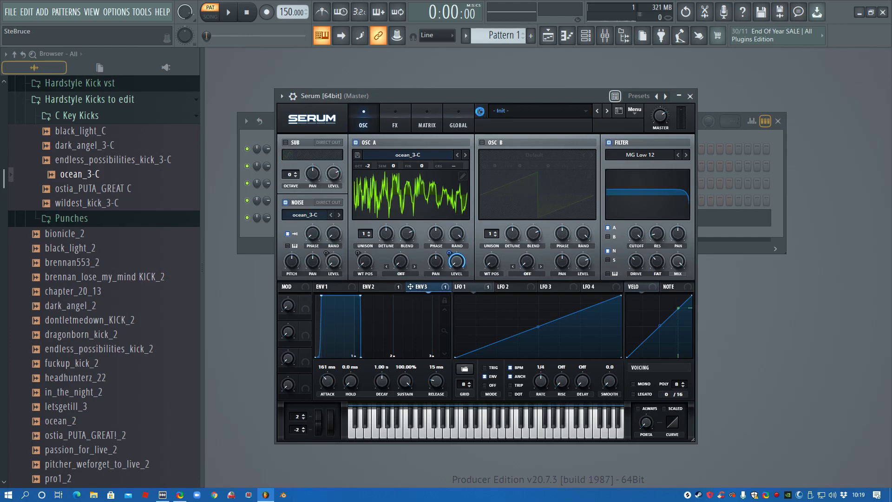
# Save the current patch as the user preset 'Hardstyle Kick 1'
pyautogui.click(442, 39)
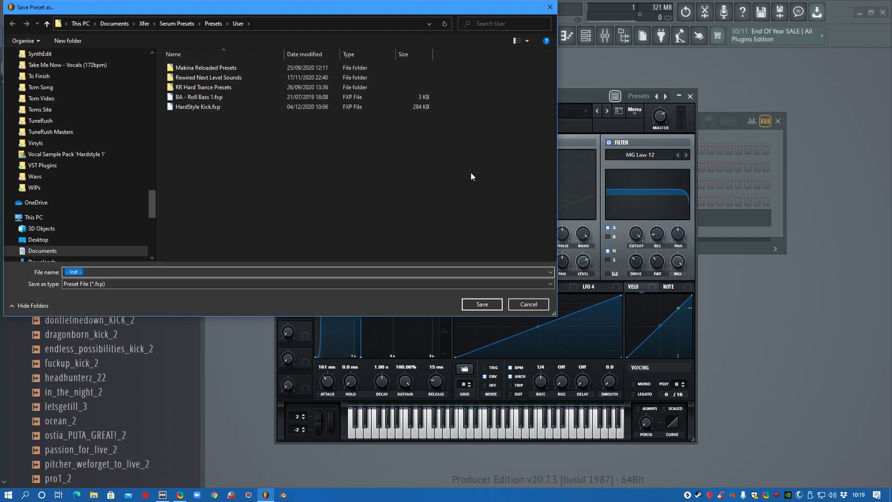
pyautogui.write('Hardstyl')
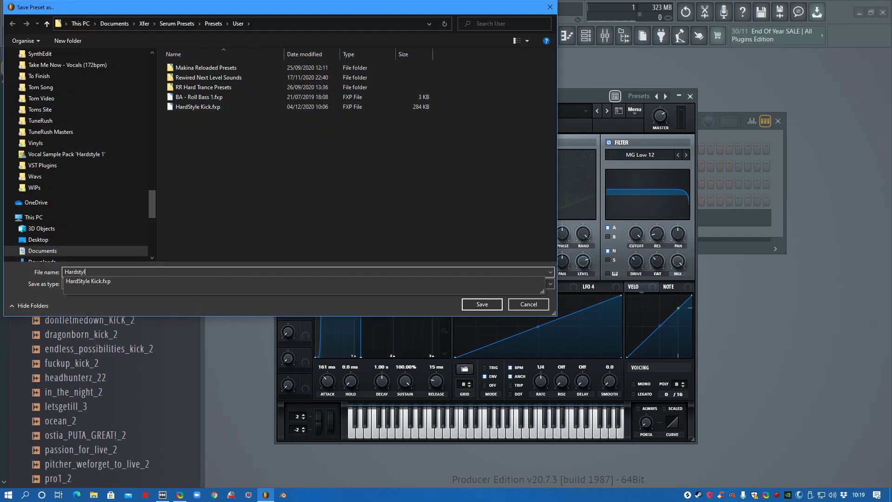
pyautogui.write('e Kick 1')
pyautogui.press('Return')
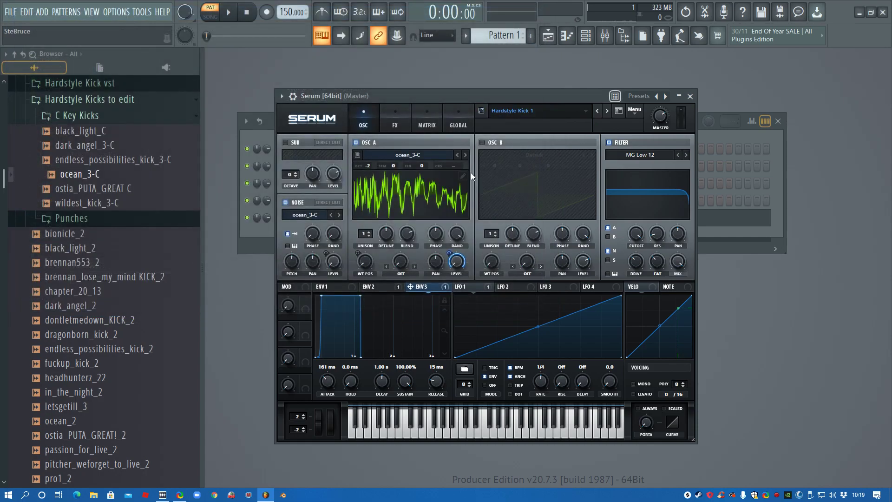
# Try endless_possibilities_kick_3-C, then dark_angel_3-C, as the Noise oscillator tail, auditioning the pattern
pyautogui.click(102, 160)
pyautogui.moveTo(106, 166); pyautogui.dragTo(305, 215)
pyautogui.click(236, 15)
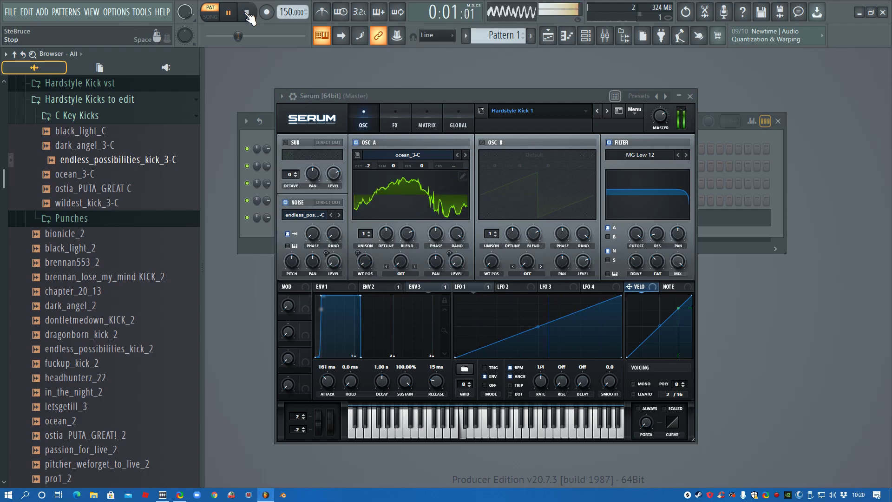
pyautogui.click(83, 145)
pyautogui.moveTo(84, 146); pyautogui.dragTo(302, 216)
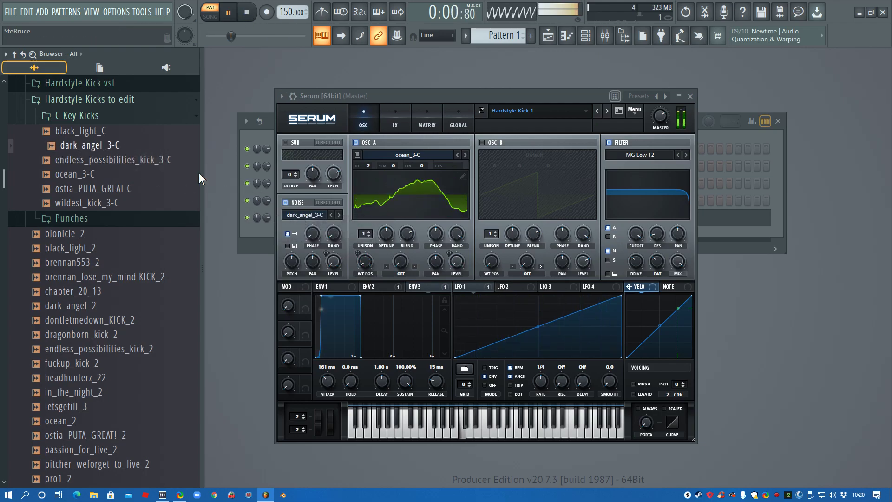
pyautogui.click(247, 14)
# With Noise muted, load black_light_C into Oscillator A, re-enable Noise and audition the kick
pyautogui.click(285, 202)
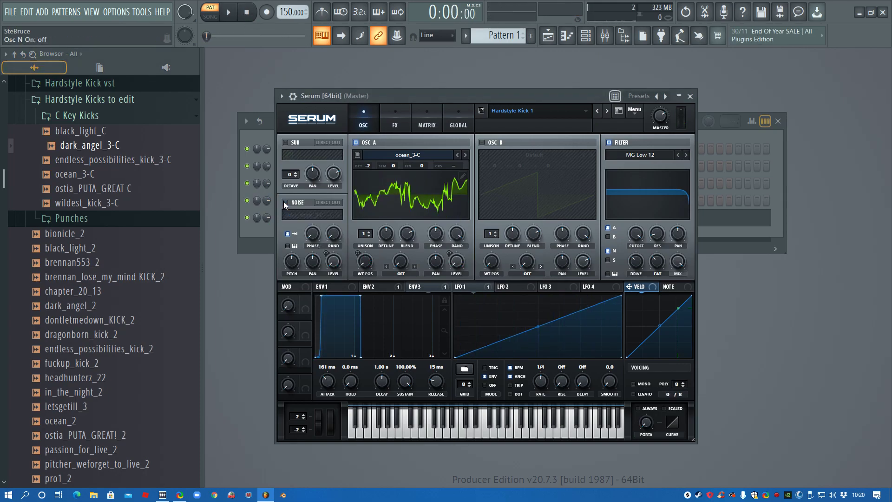
pyautogui.click(90, 132)
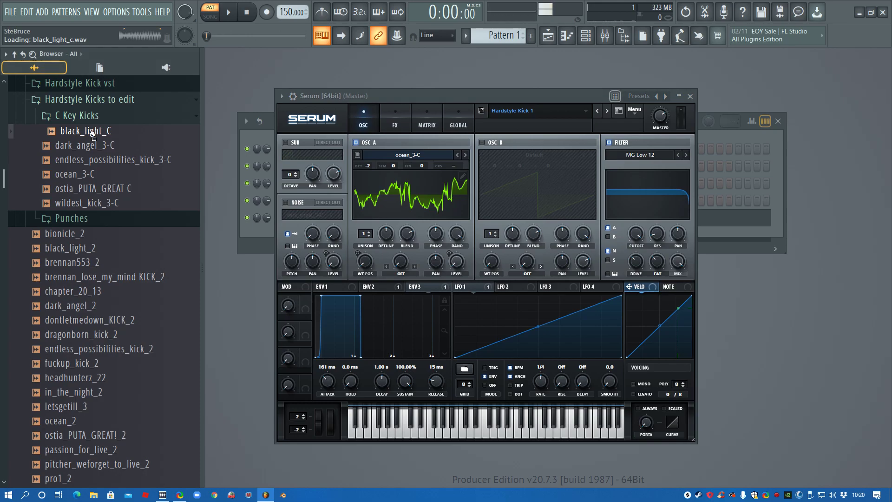
pyautogui.moveTo(90, 132); pyautogui.dragTo(406, 192)
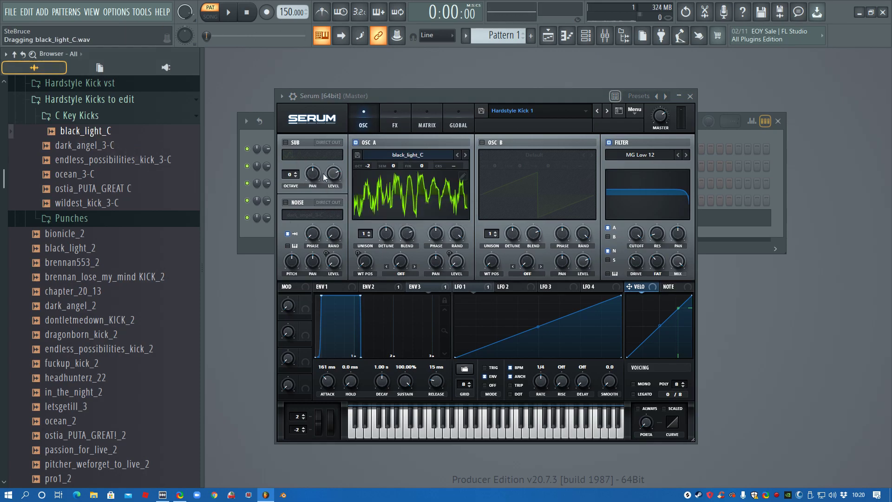
pyautogui.click(288, 202)
pyautogui.press('space')
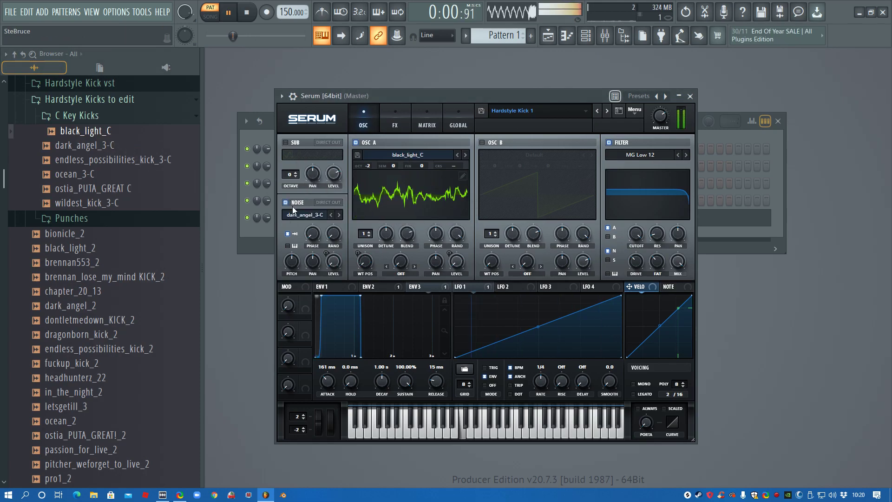
pyautogui.press('space')
# Swap wildest_kick_3-C, then ocean_3-C, into Oscillator A, playing the kick after each
pyautogui.moveTo(86, 204); pyautogui.dragTo(392, 203)
pyautogui.press('space')
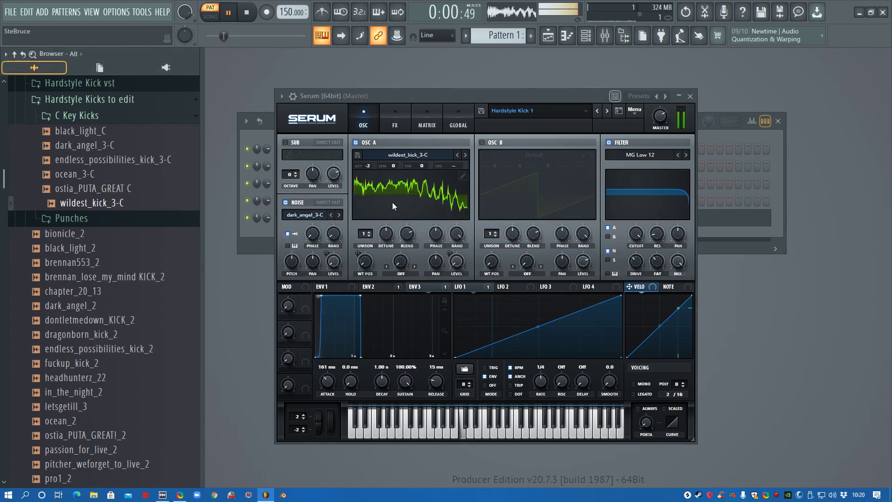
pyautogui.press('space')
pyautogui.moveTo(79, 175); pyautogui.dragTo(402, 202)
pyautogui.press('space')
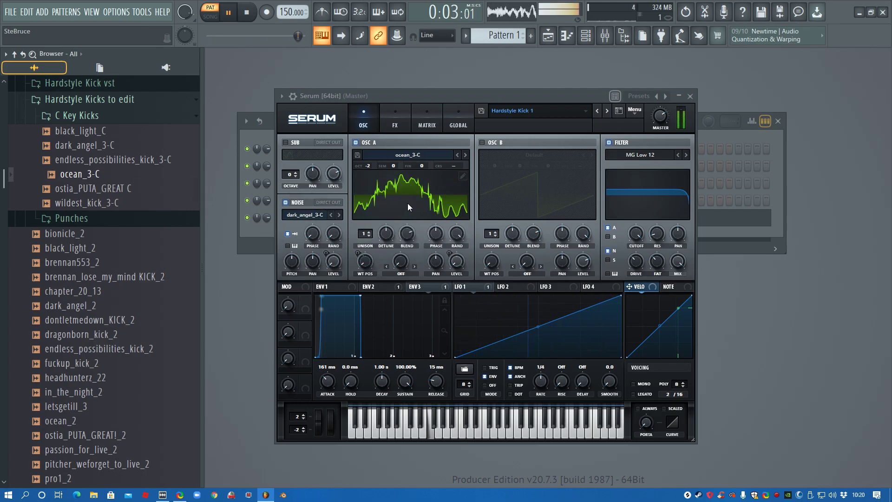
pyautogui.press('space')
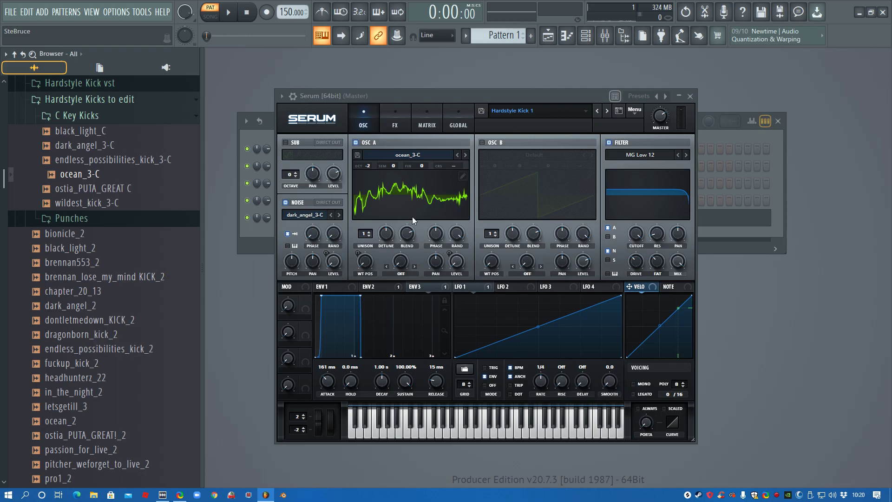
# Mute the Noise layer and re-import ocean_3-C into Oscillator A several times
pyautogui.click(286, 203)
pyautogui.moveTo(97, 175); pyautogui.dragTo(418, 194)
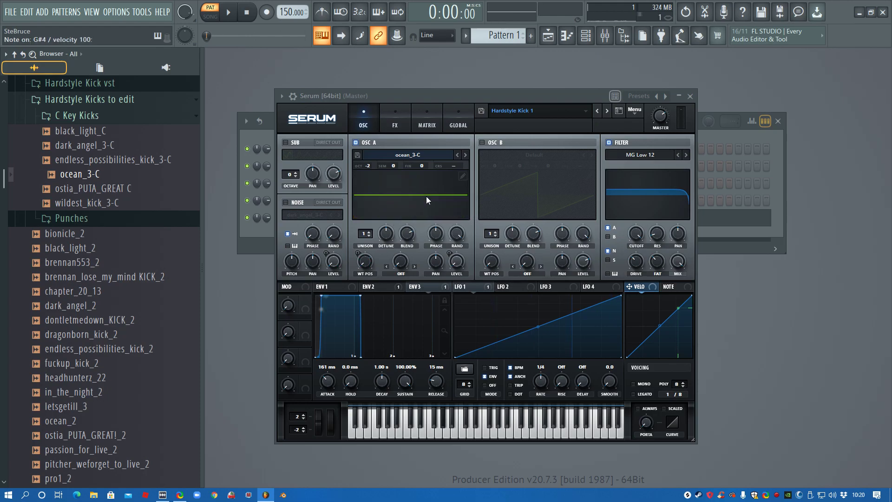
pyautogui.moveTo(80, 174); pyautogui.dragTo(418, 184)
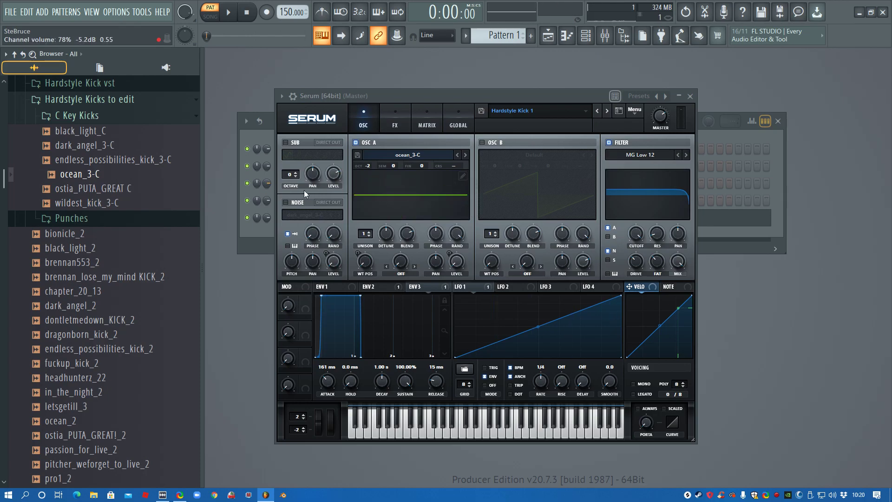
pyautogui.moveTo(100, 175); pyautogui.dragTo(404, 201)
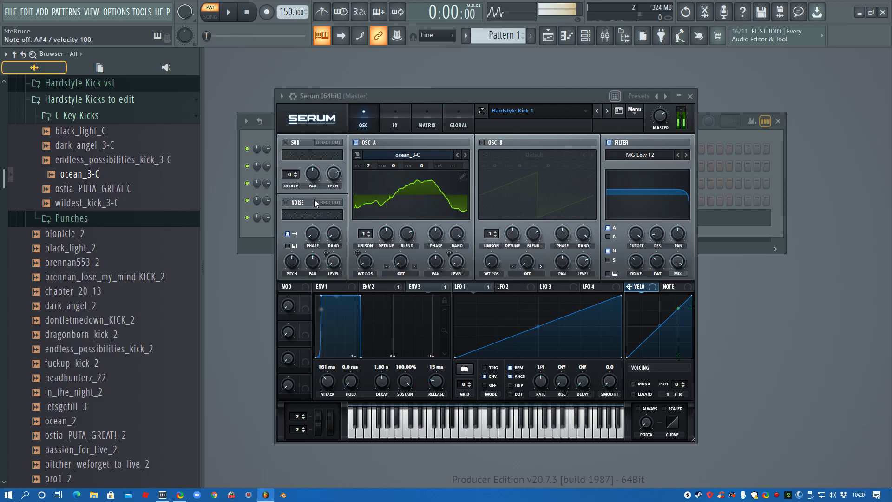
pyautogui.moveTo(94, 179); pyautogui.dragTo(404, 202)
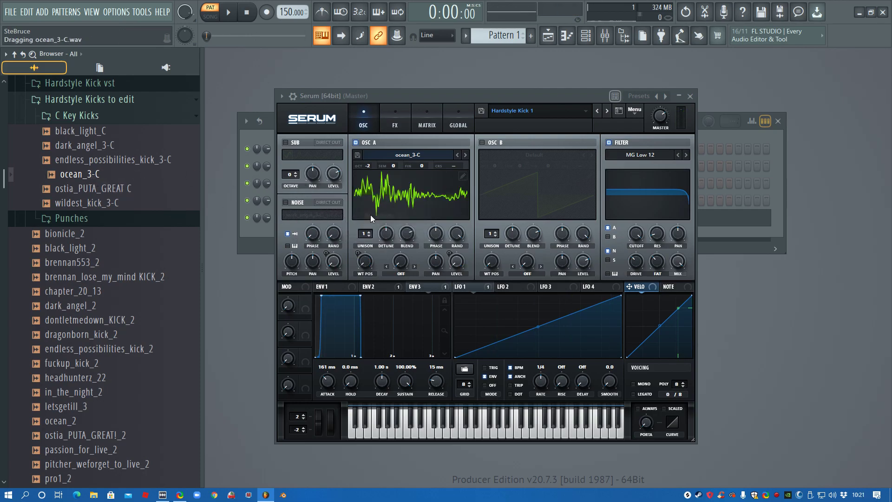
pyautogui.moveTo(80, 175); pyautogui.dragTo(251, 187)
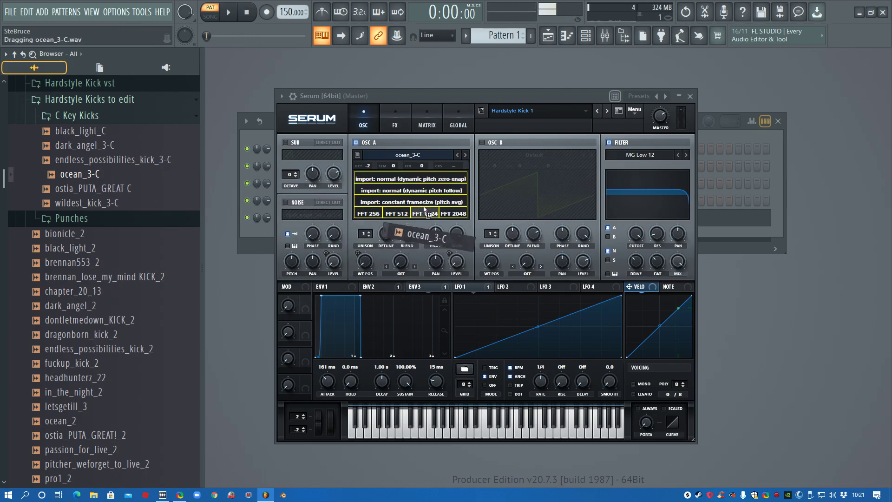
# Import ocean_3-C into Oscillator A via the FFT 1024/2048 zones, then unmute the dark_angel_3-C Noise layer
pyautogui.moveTo(425, 210); pyautogui.dragTo(425, 211)
pyautogui.moveTo(80, 173); pyautogui.dragTo(458, 216)
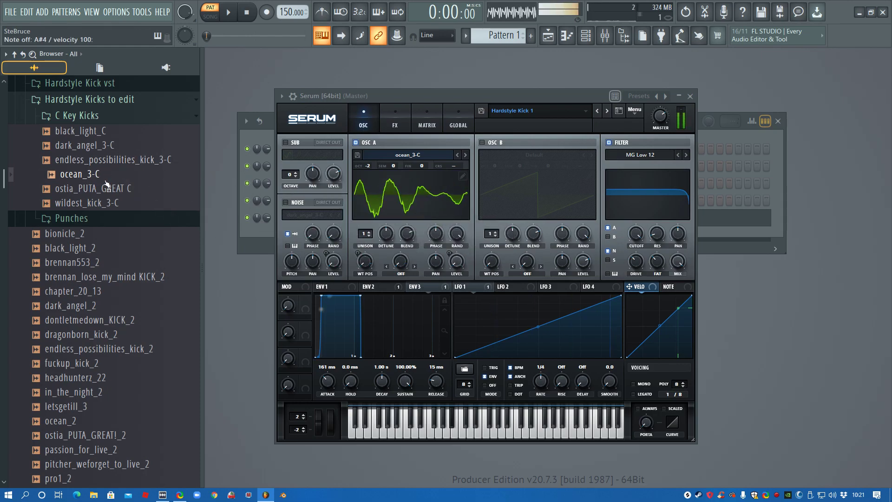
pyautogui.moveTo(106, 184); pyautogui.dragTo(381, 177)
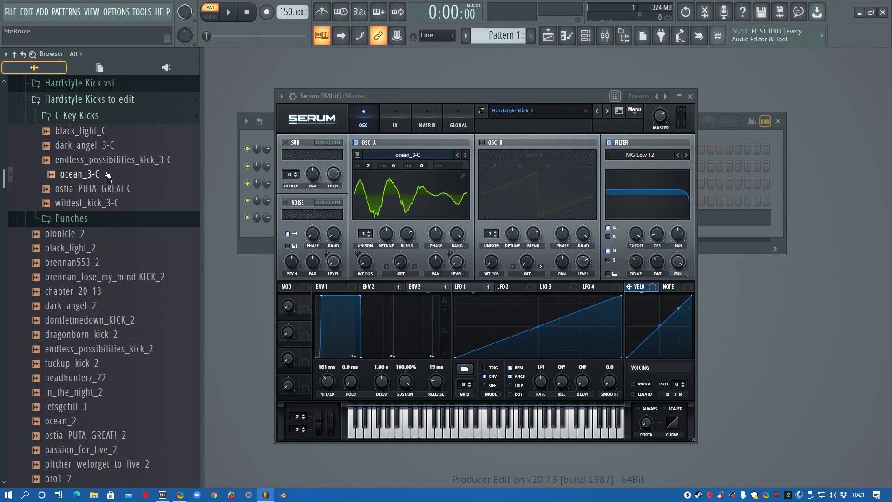
pyautogui.moveTo(110, 175); pyautogui.dragTo(422, 199)
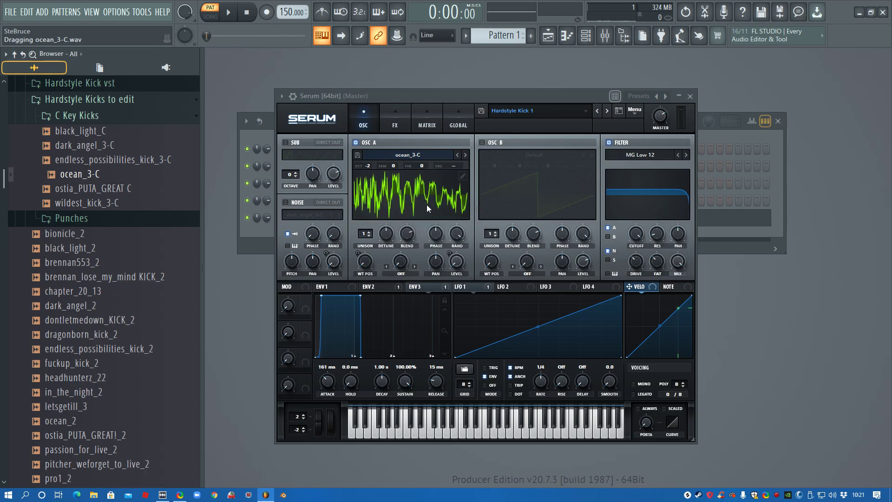
pyautogui.click(285, 203)
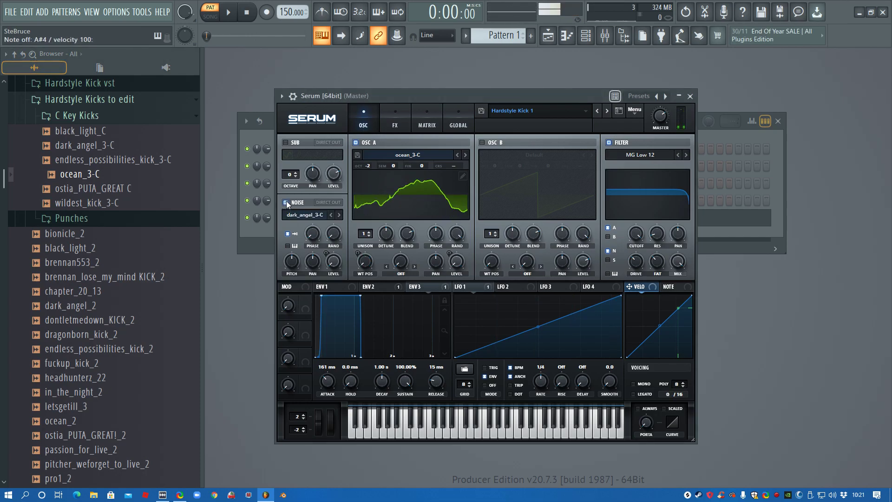
# With Noise off, remove the DC offset from Oscillator A's wavetable in the editor
pyautogui.click(286, 202)
pyautogui.click(463, 176)
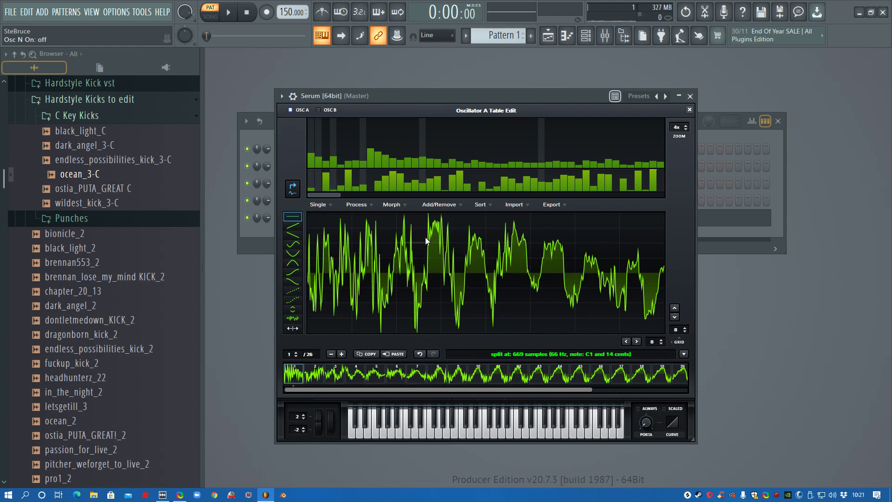
pyautogui.click(356, 206)
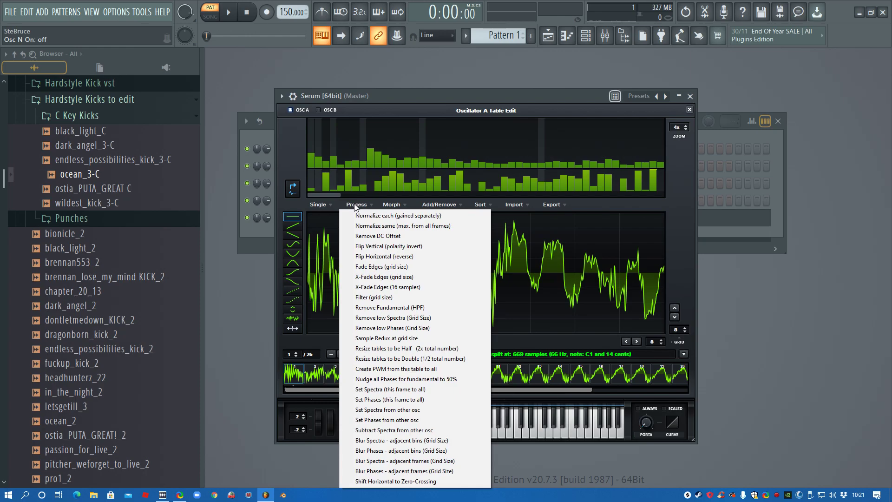
pyautogui.click(405, 235)
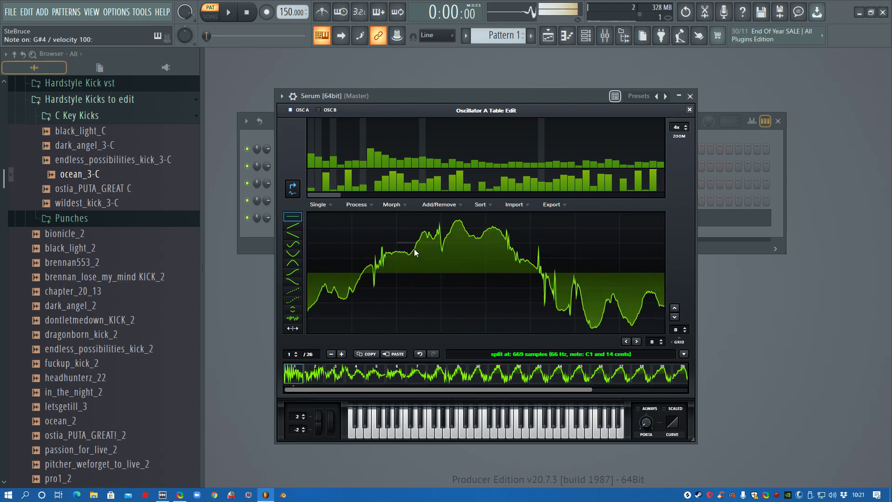
# Crossfade the wavetable edges over 16 samples and close the wavetable editor
pyautogui.click(371, 208)
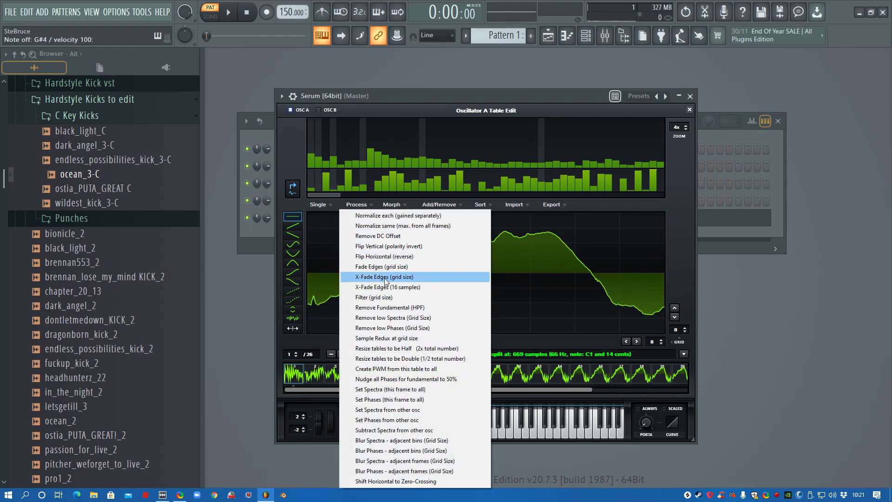
pyautogui.click(419, 288)
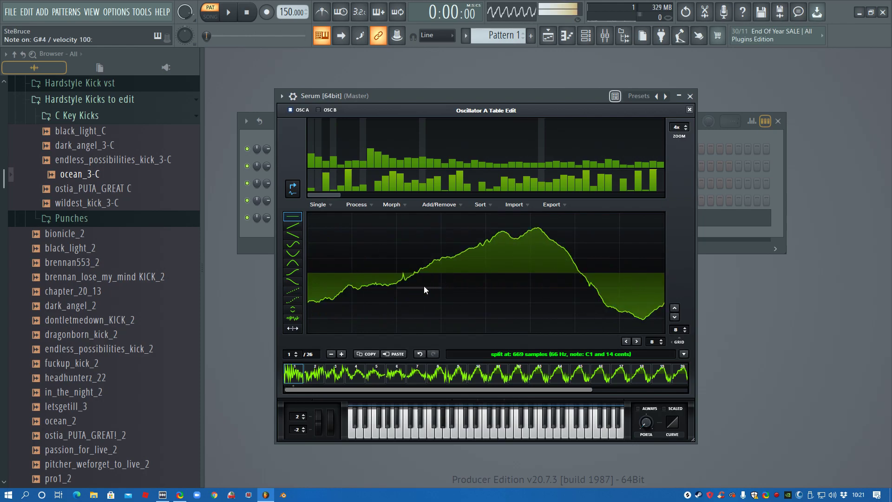
pyautogui.click(355, 206)
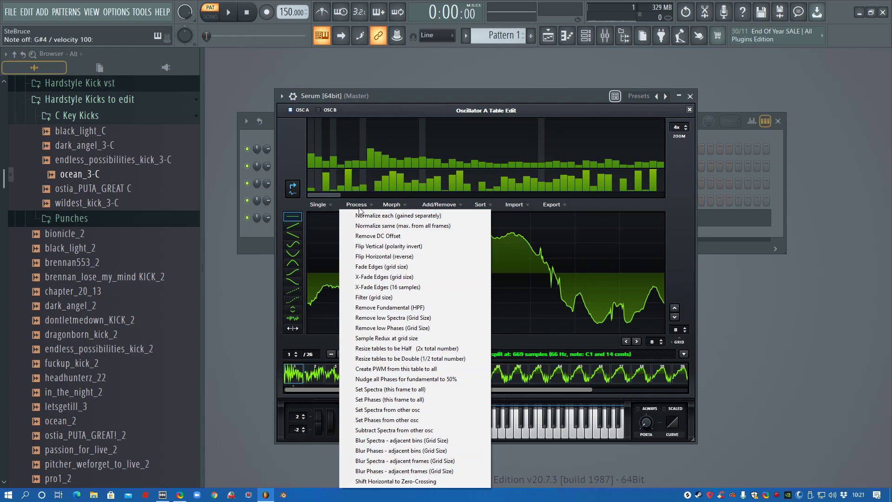
pyautogui.click(391, 204)
pyautogui.click(372, 206)
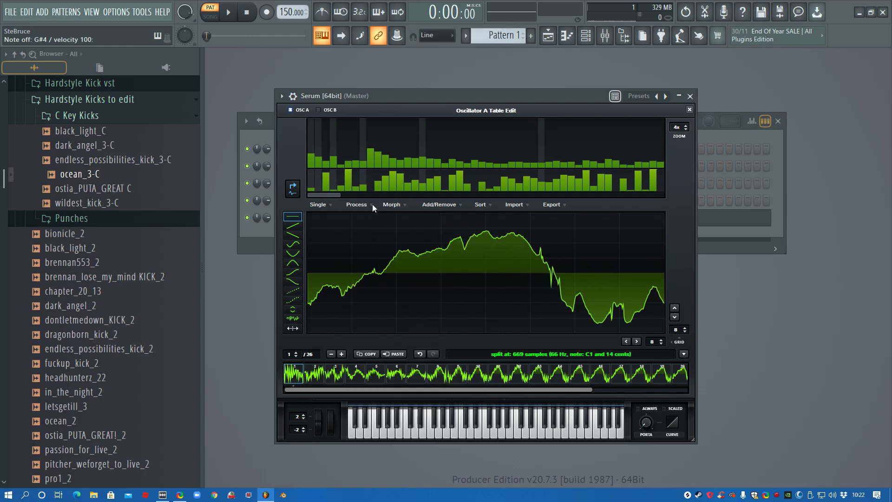
pyautogui.click(316, 204)
pyautogui.press('Escape')
# Enable the Reverb effect on the FX page and audition a note
pyautogui.click(393, 122)
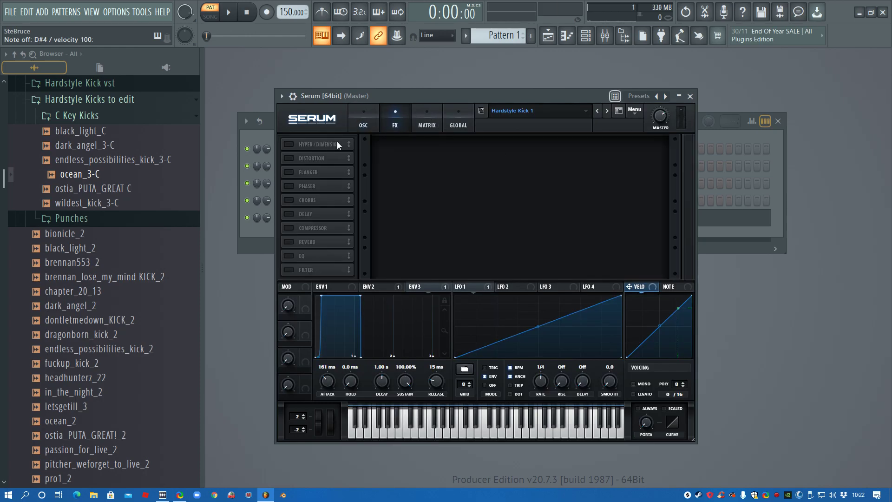
pyautogui.click(288, 241)
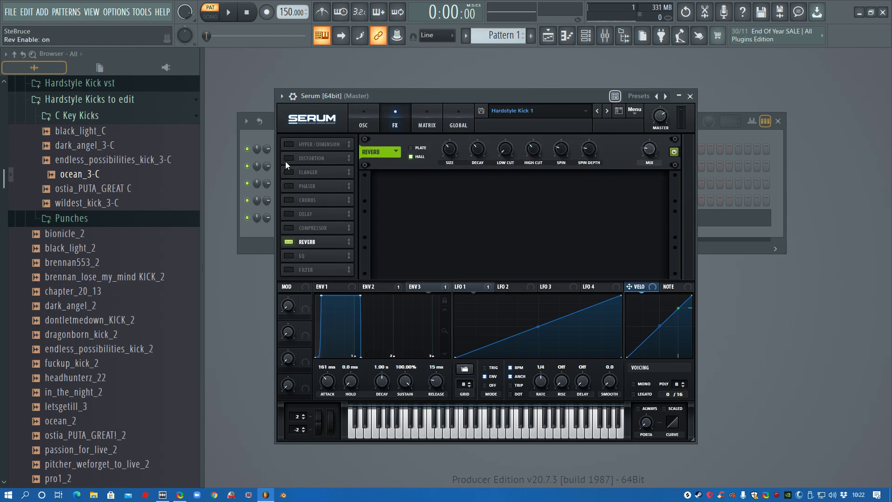
pyautogui.press('d')
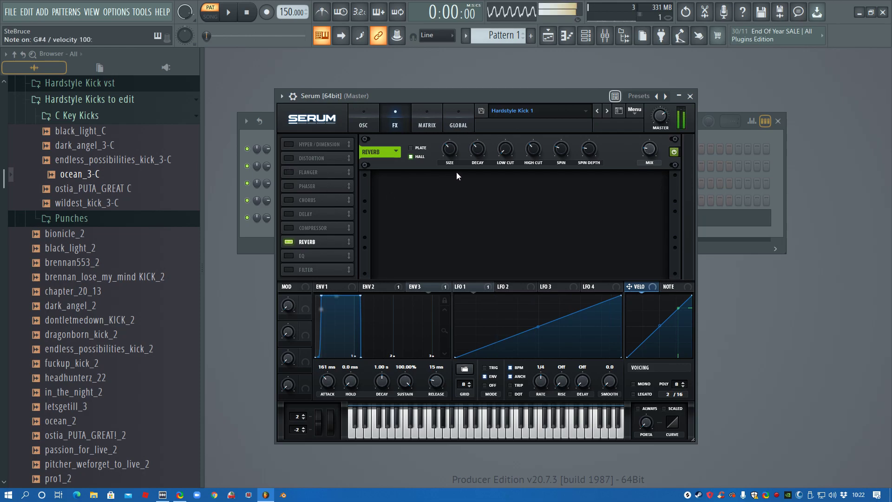
# Enable Distortion with its filter set to POST at about 13290 and Q 2.9
pyautogui.click(290, 158)
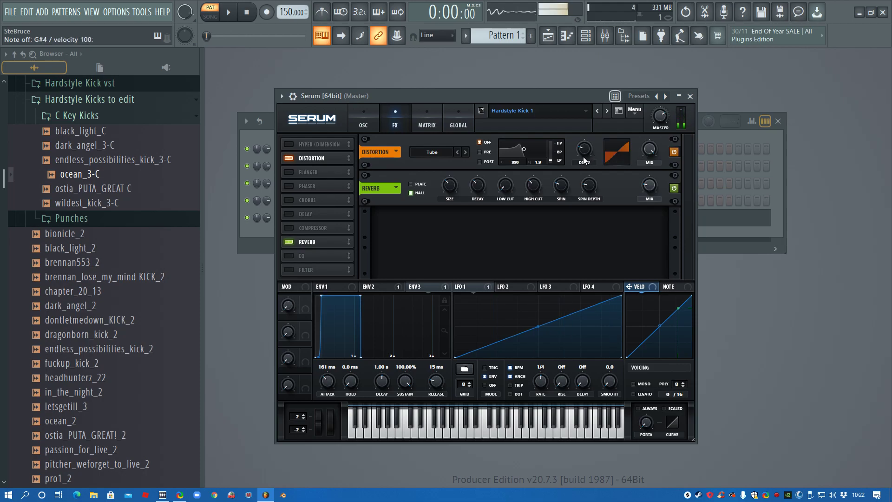
pyautogui.click(480, 162)
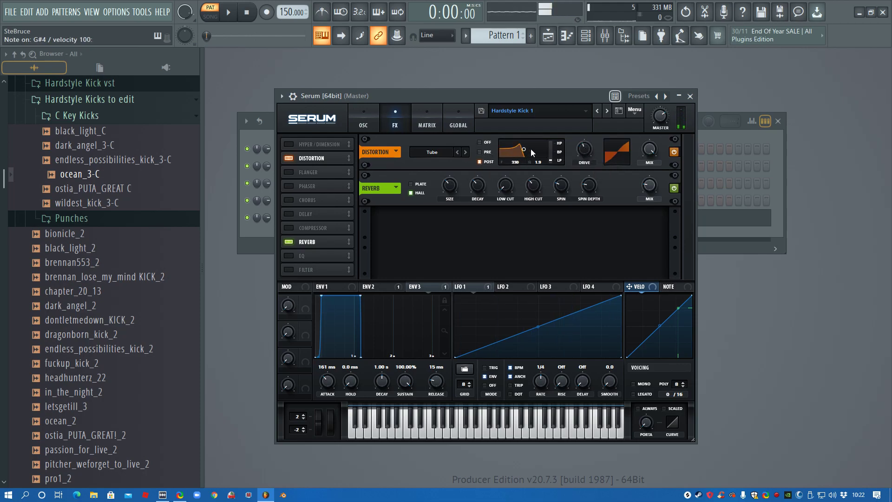
pyautogui.moveTo(523, 149); pyautogui.dragTo(552, 157)
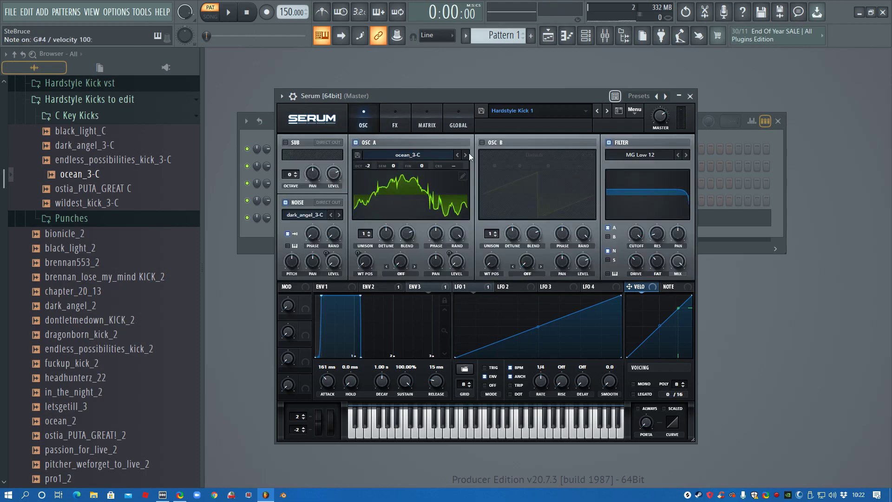
# Switch back to the OSC page showing ocean_3-C and the dark_angel_3-C noise layer
pyautogui.click(364, 121)
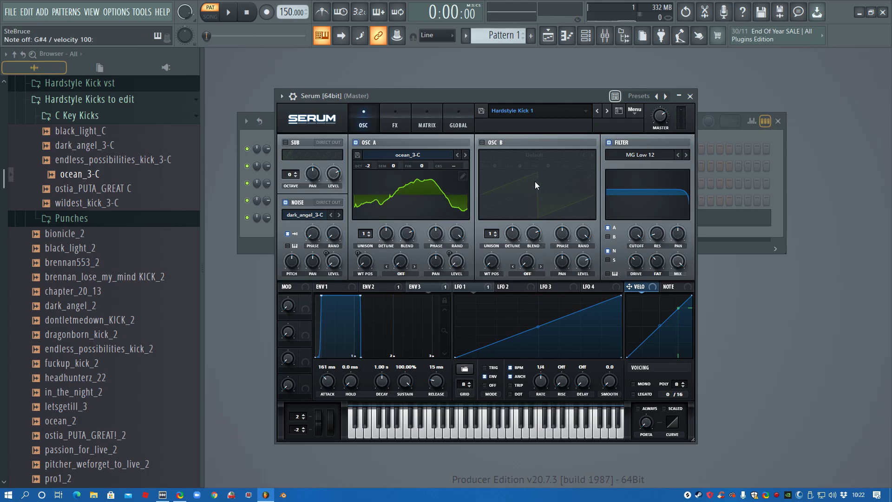